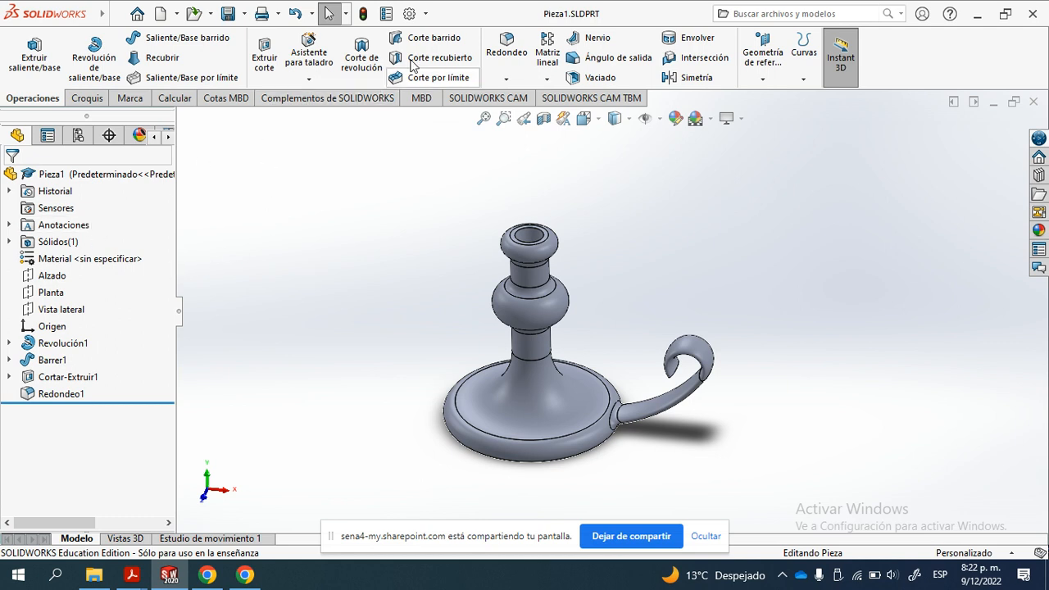
- Activate the PhotoView 360 add-in for the current session, leaving its load-at-startup option off
left_click(427, 14)
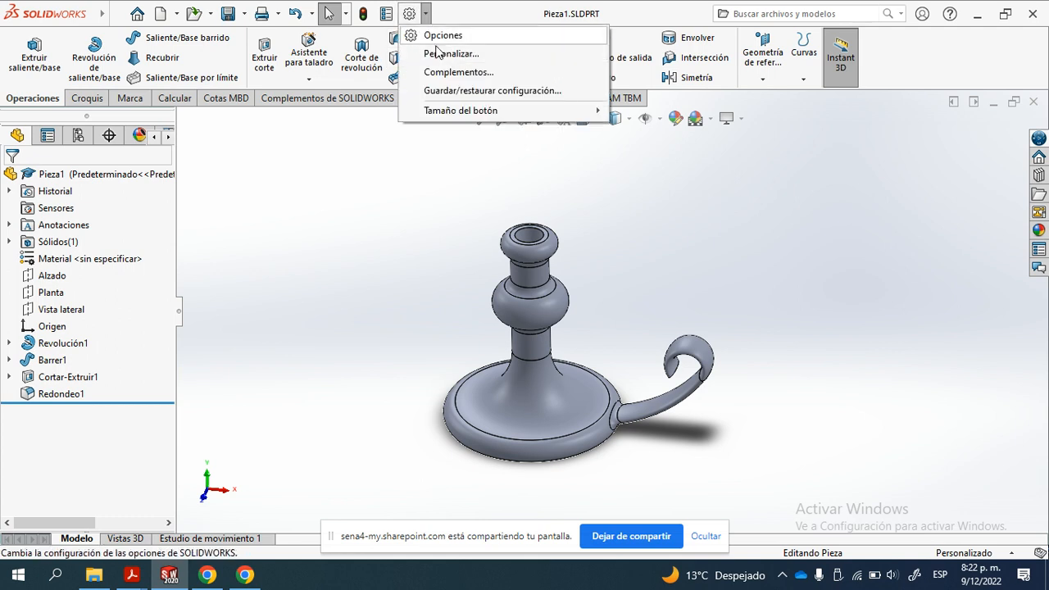
left_click(452, 11)
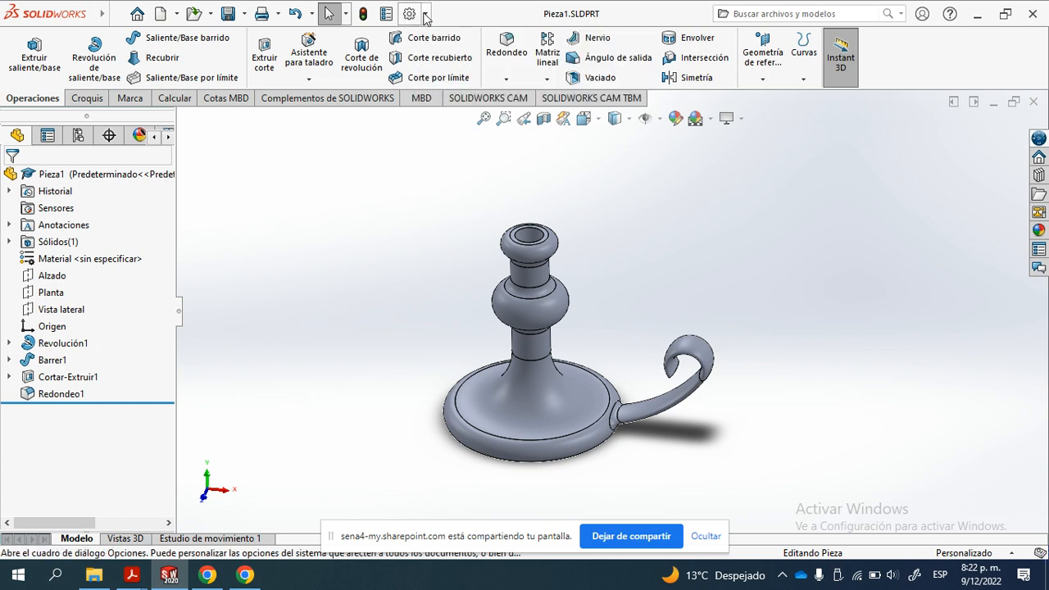
left_click(425, 13)
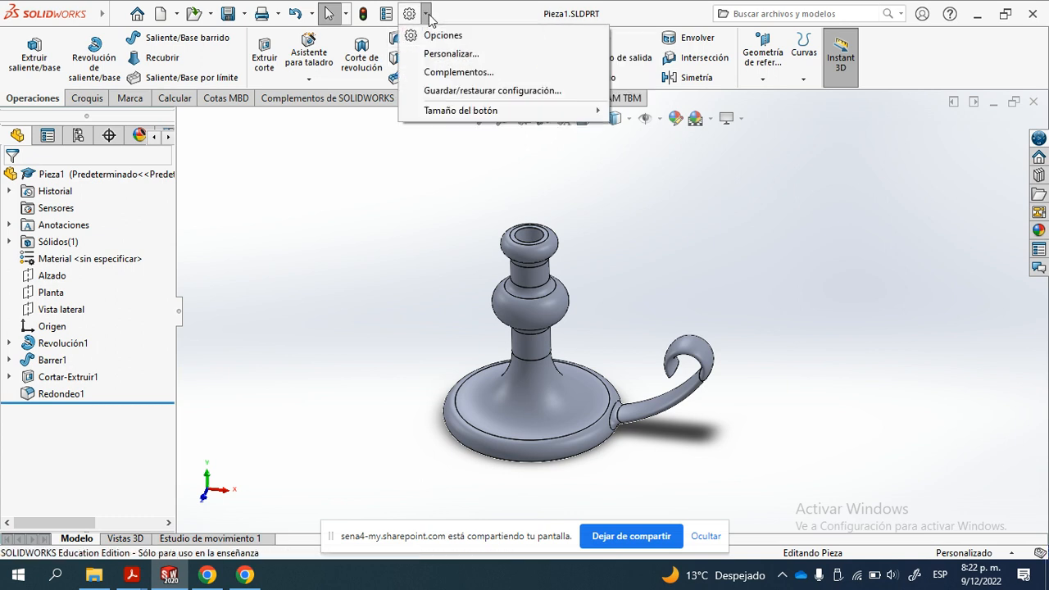
left_click(456, 72)
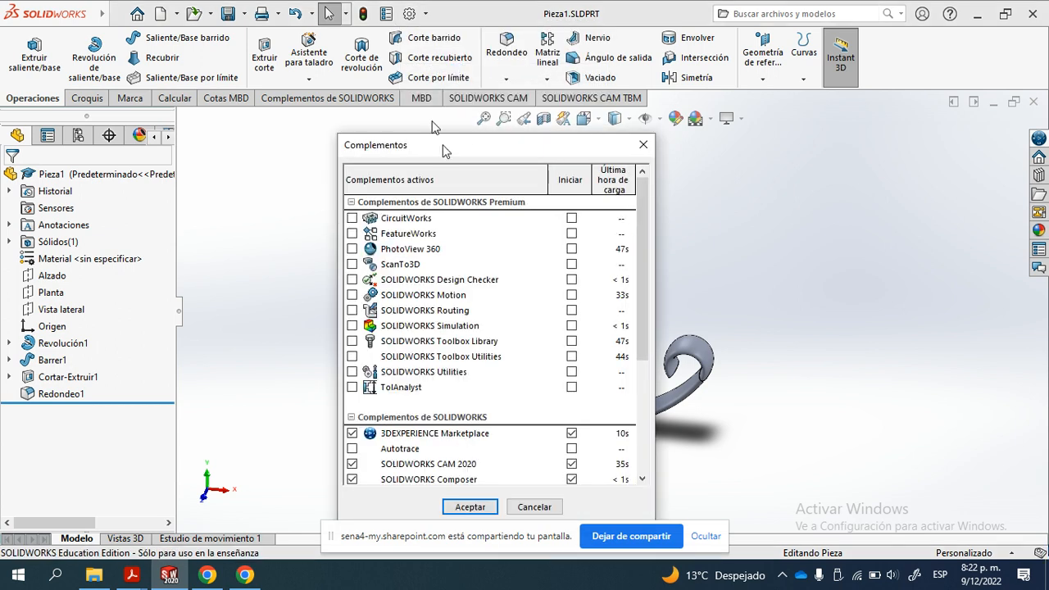
left_click_drag(443, 150, 420, 69)
left_click(329, 168)
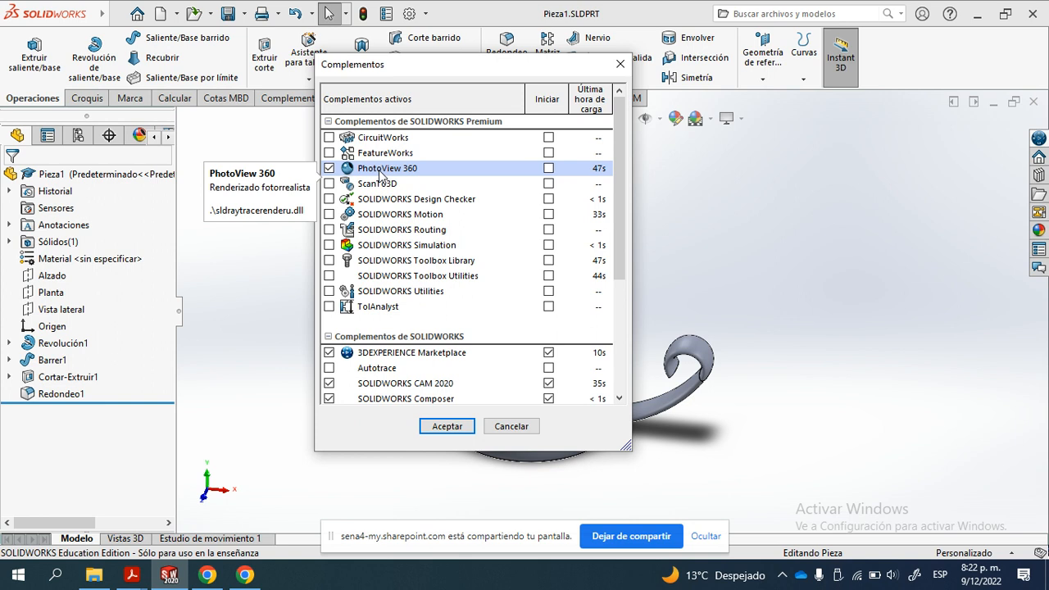
left_click(549, 168)
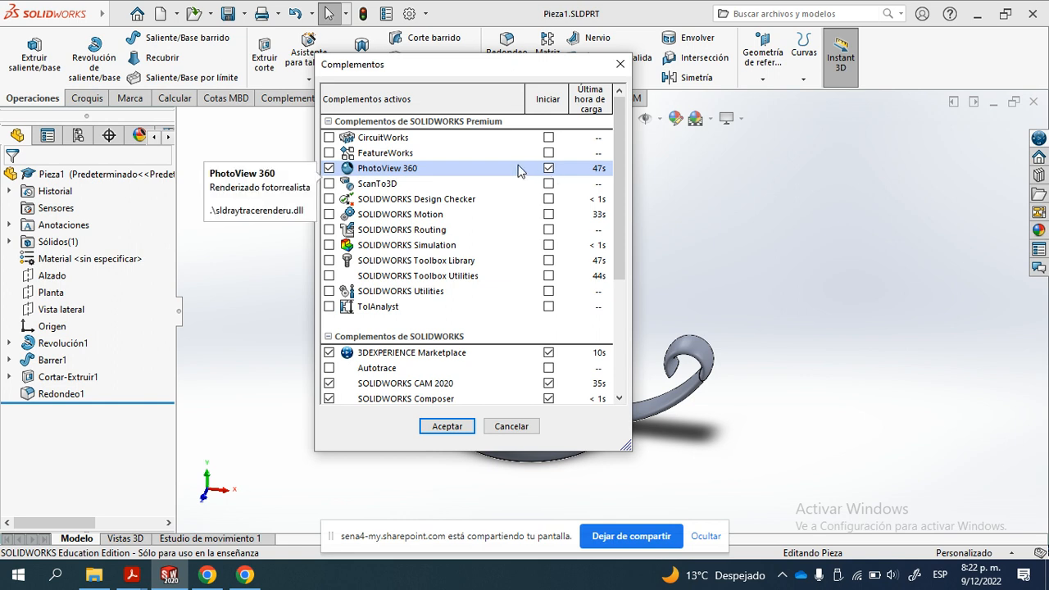
left_click(549, 168)
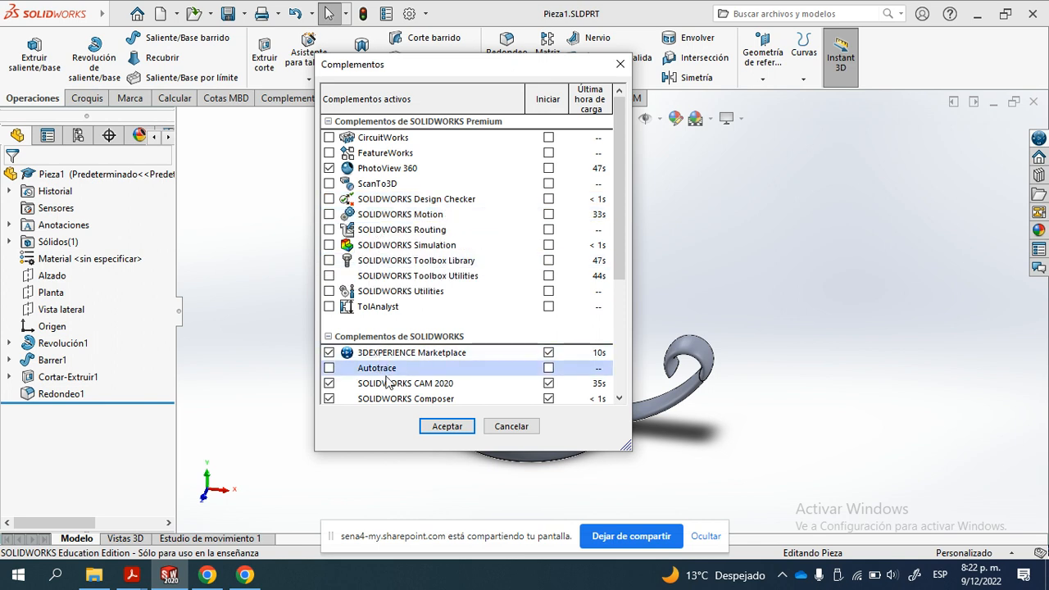
left_click(448, 427)
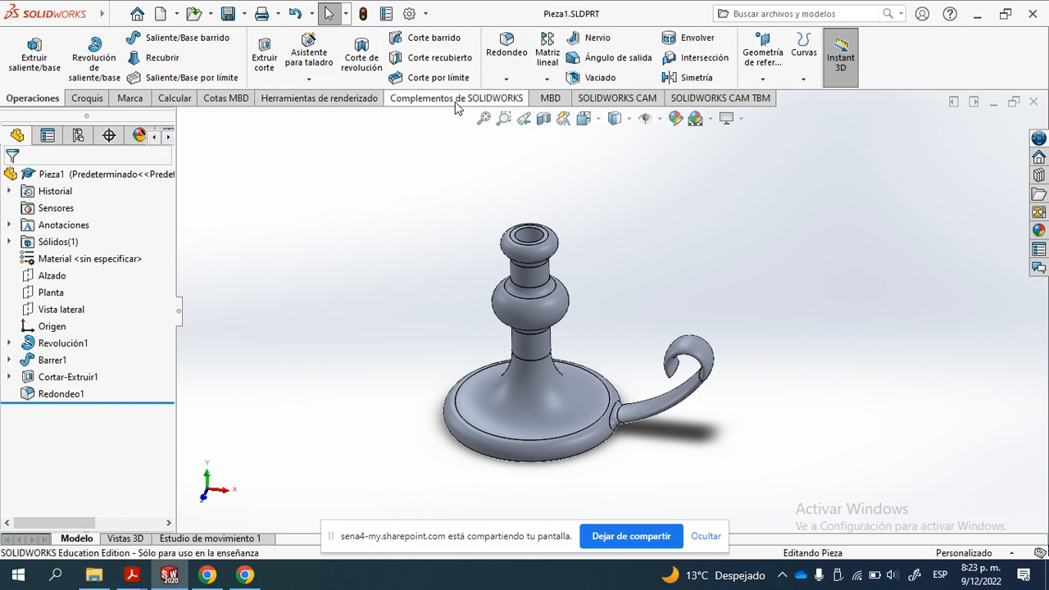
- Show the rendering tools and the appearances, scenes and decals library, with its appearance categories expanded and the library area enlarged
left_click(332, 99)
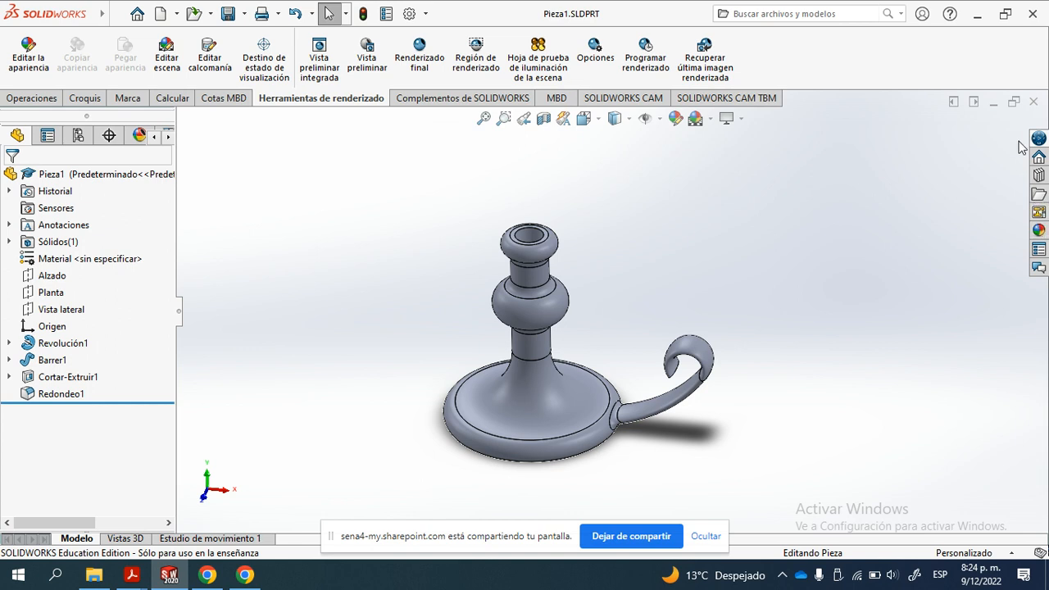
left_click(1038, 229)
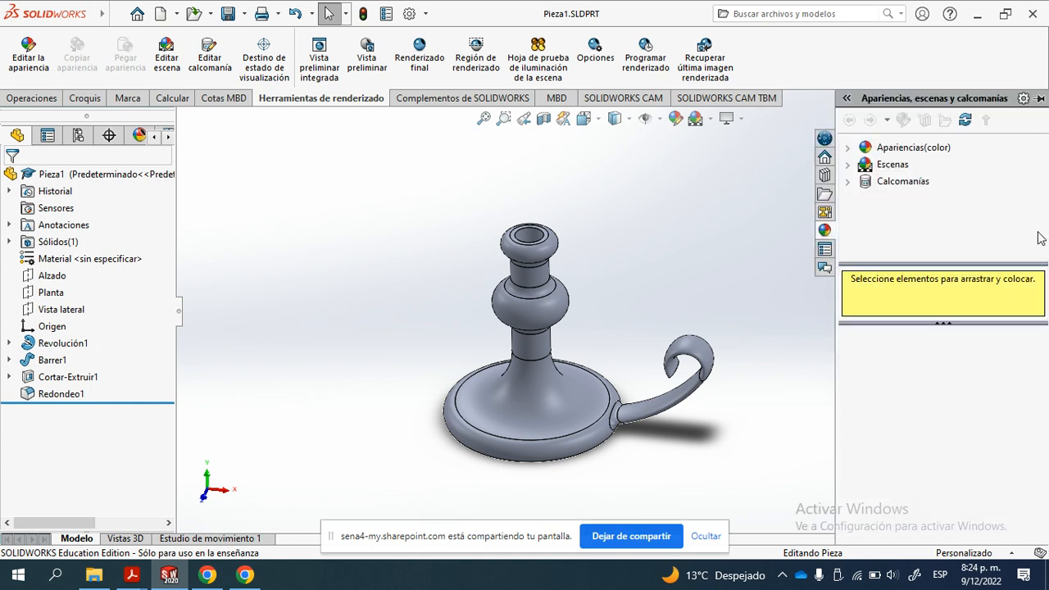
left_click(905, 154)
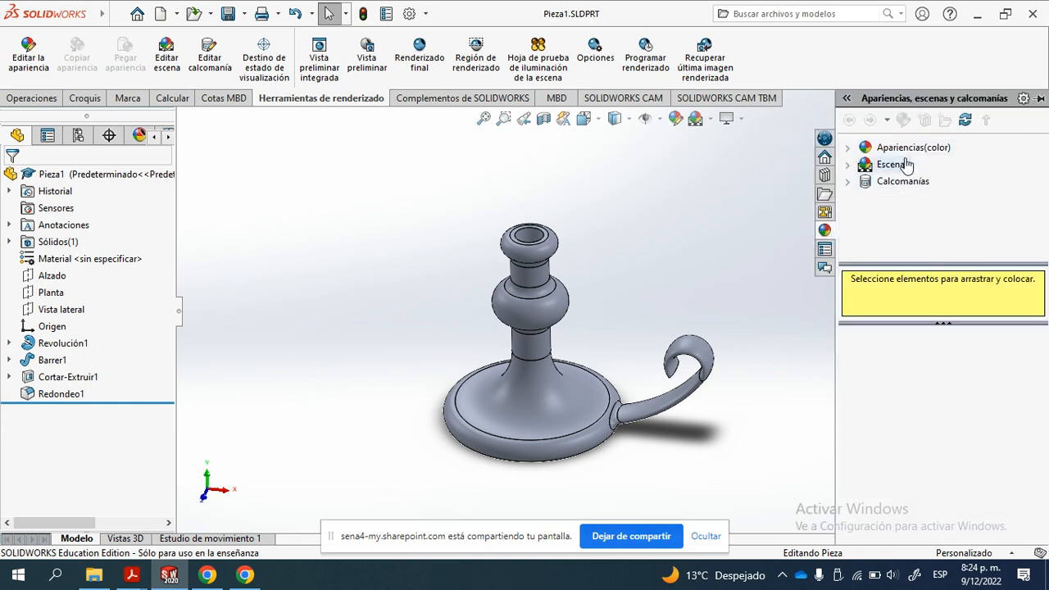
left_click(850, 148)
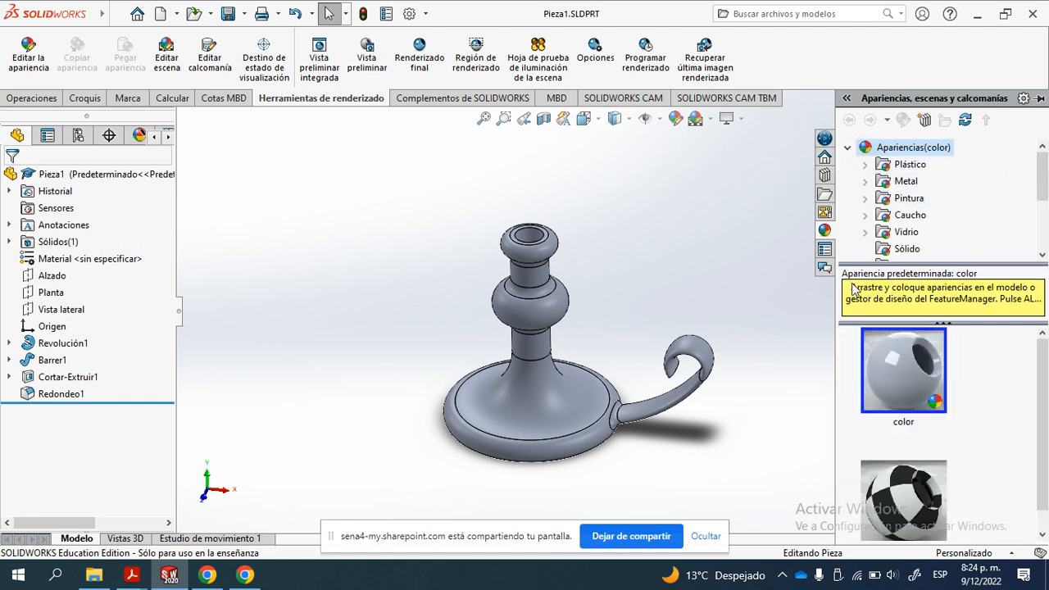
left_click_drag(835, 296, 780, 296)
left_click_drag(826, 261, 826, 314)
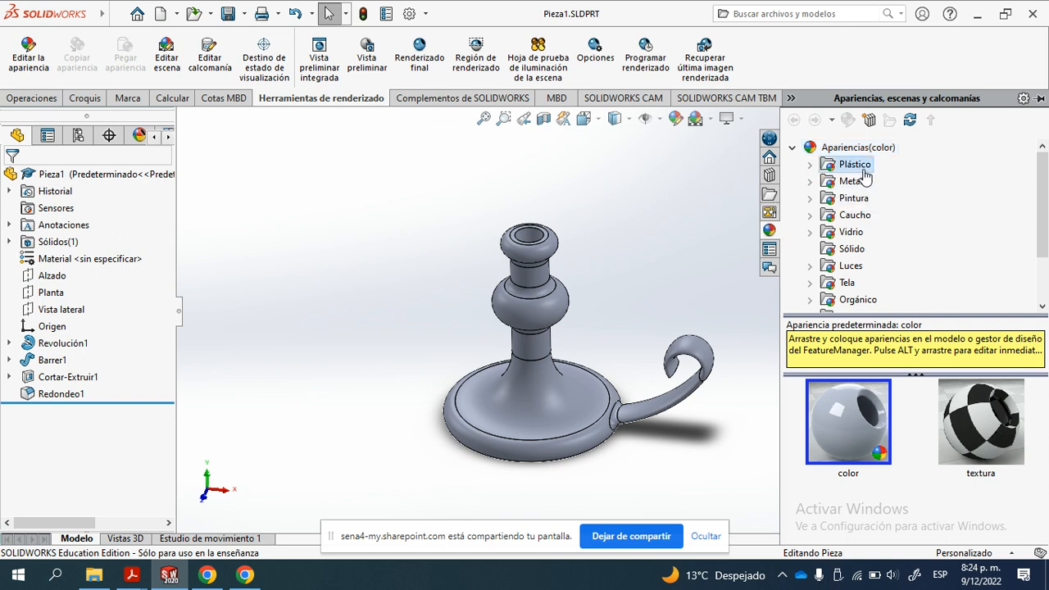
- Browse the appearance categories Plástico, Metal, Pintura, Caucho, Vidrio and Sólido in the library
left_click(856, 168)
left_click(851, 184)
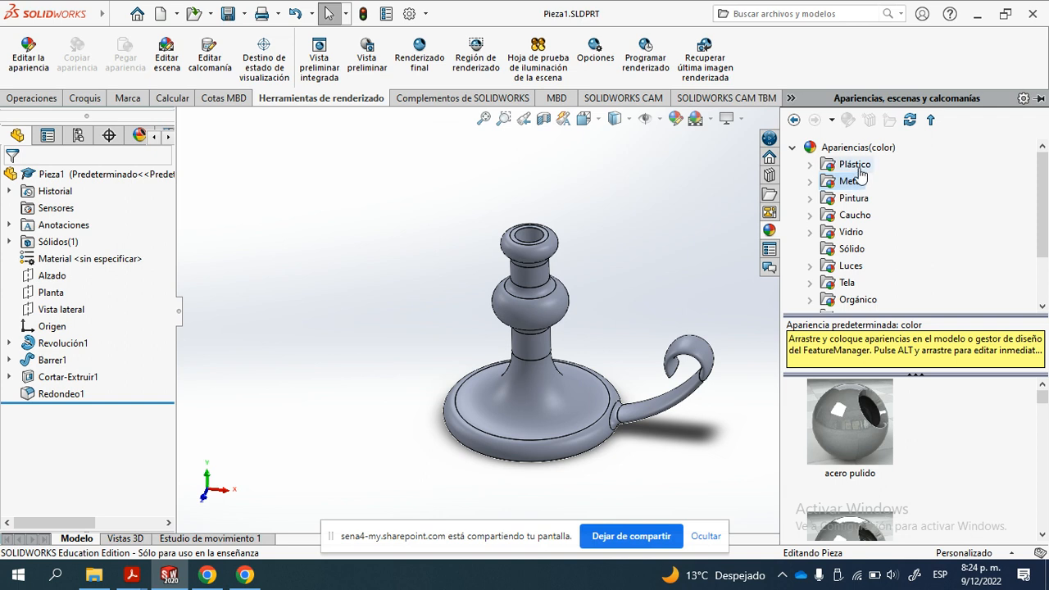
left_click(853, 166)
left_click(853, 185)
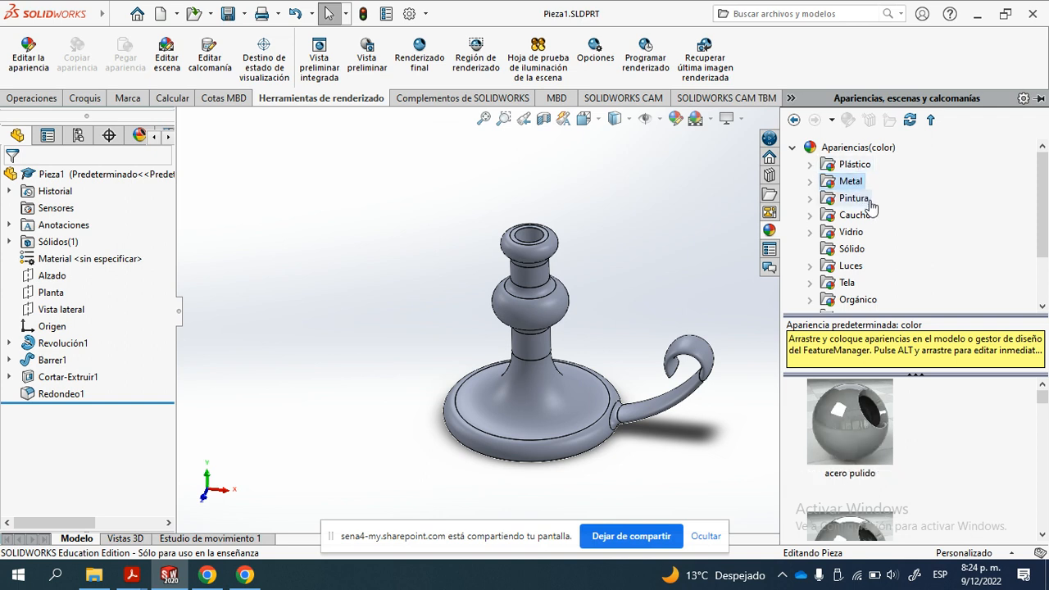
left_click(857, 200)
left_click(856, 215)
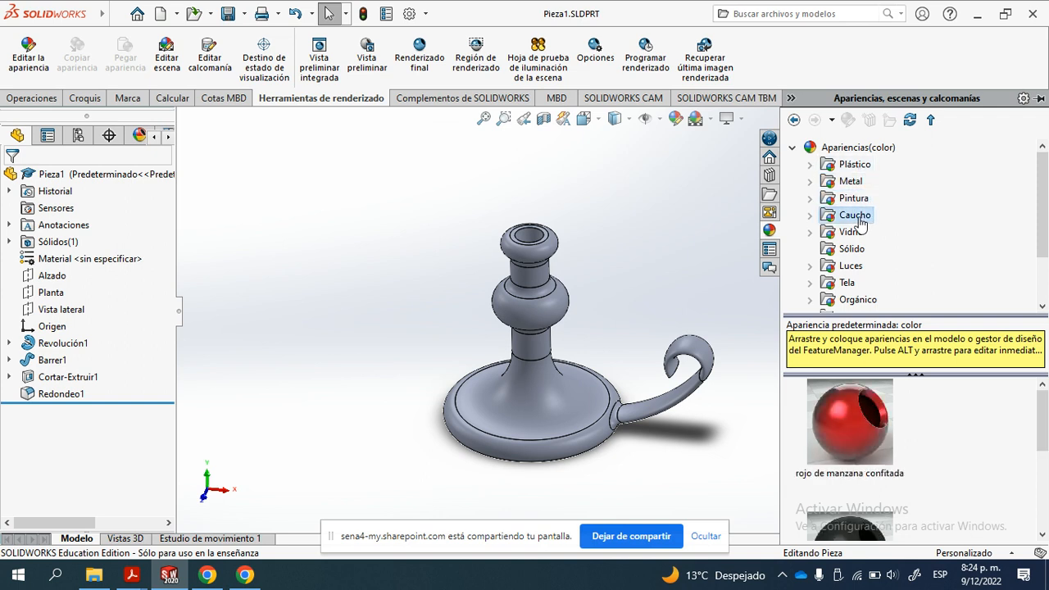
left_click(859, 233)
left_click(853, 248)
scroll(860, 253, "down", 1)
scroll(868, 246, "down", 1)
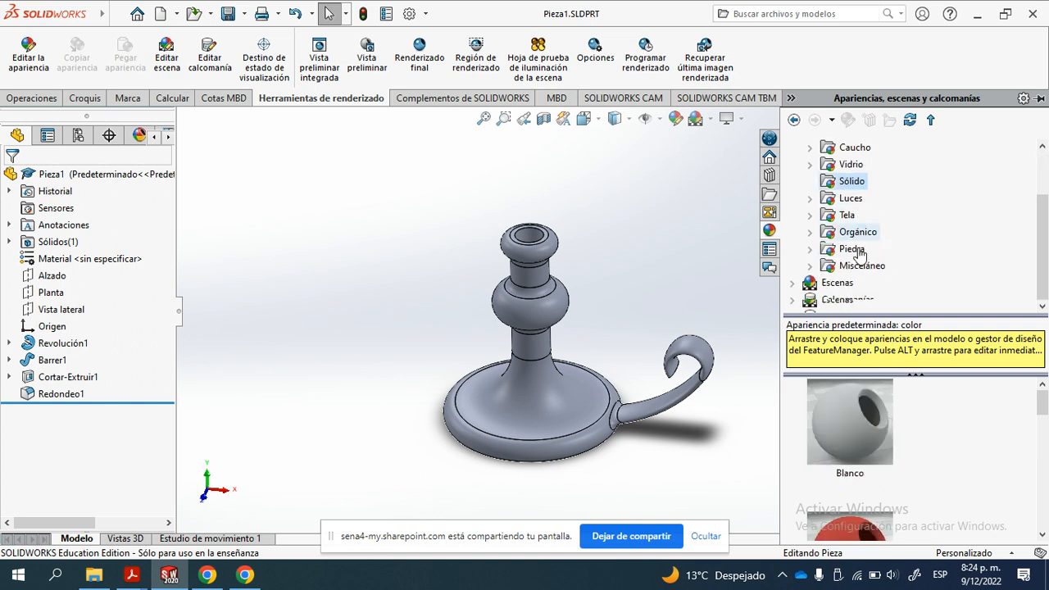
- Expand Escenas to review the basic and studio scenes, and expand Calcomanías to view the available decals
left_click(809, 283)
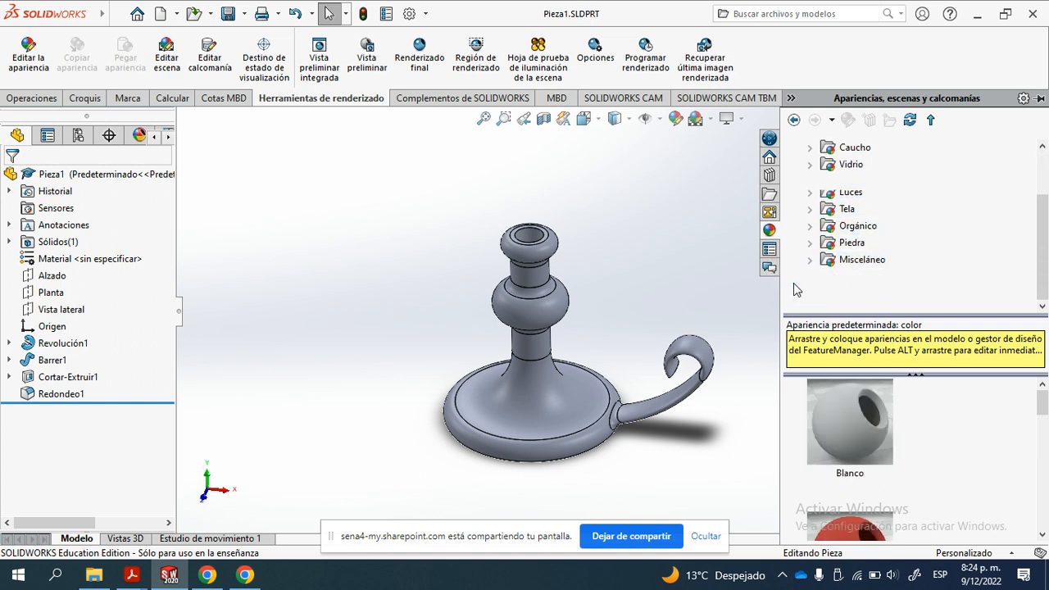
left_click(838, 217)
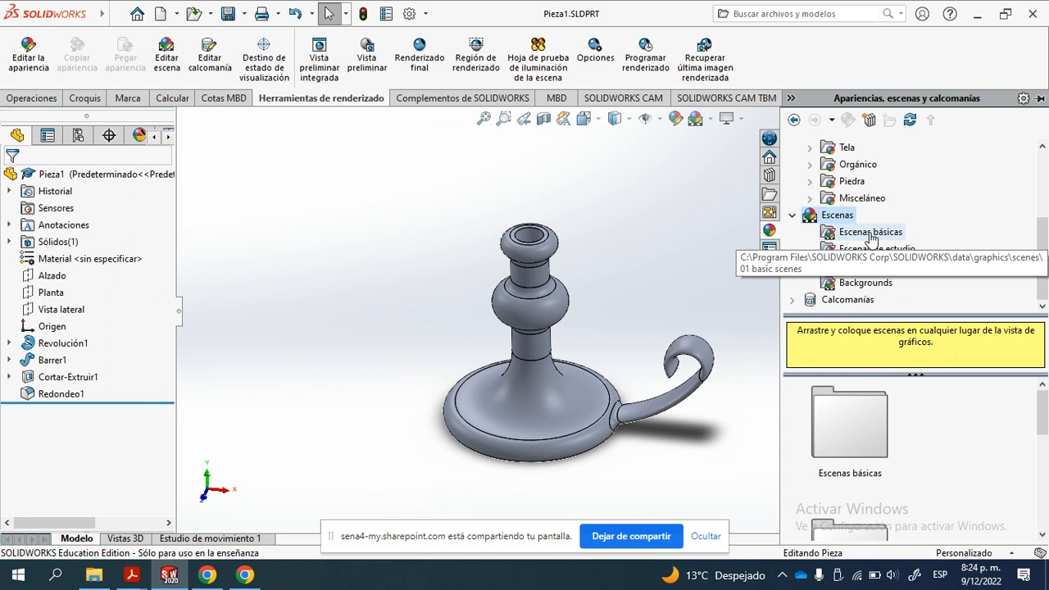
left_click(871, 235)
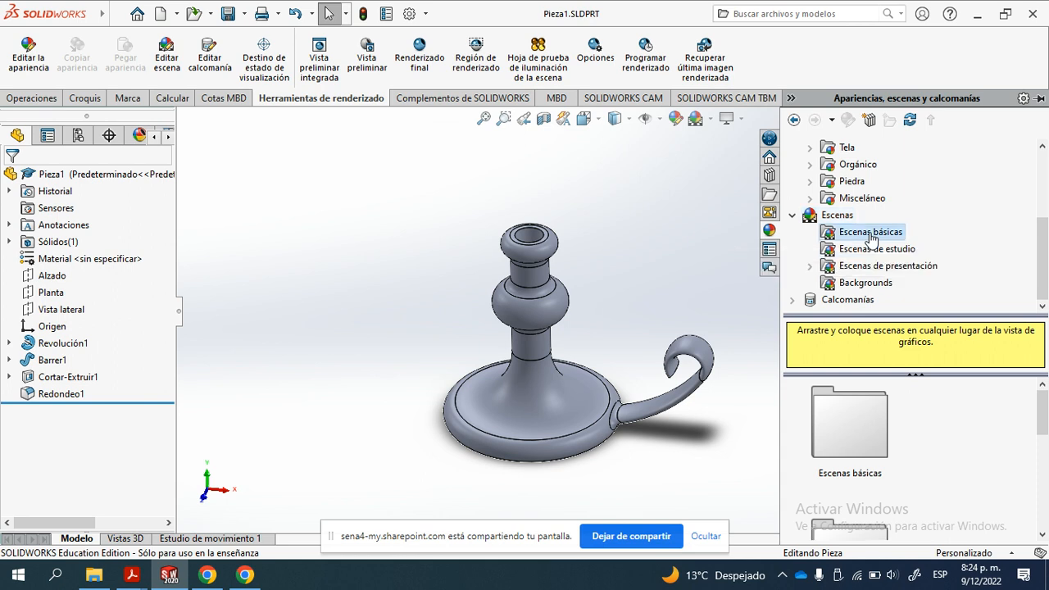
left_click(855, 254)
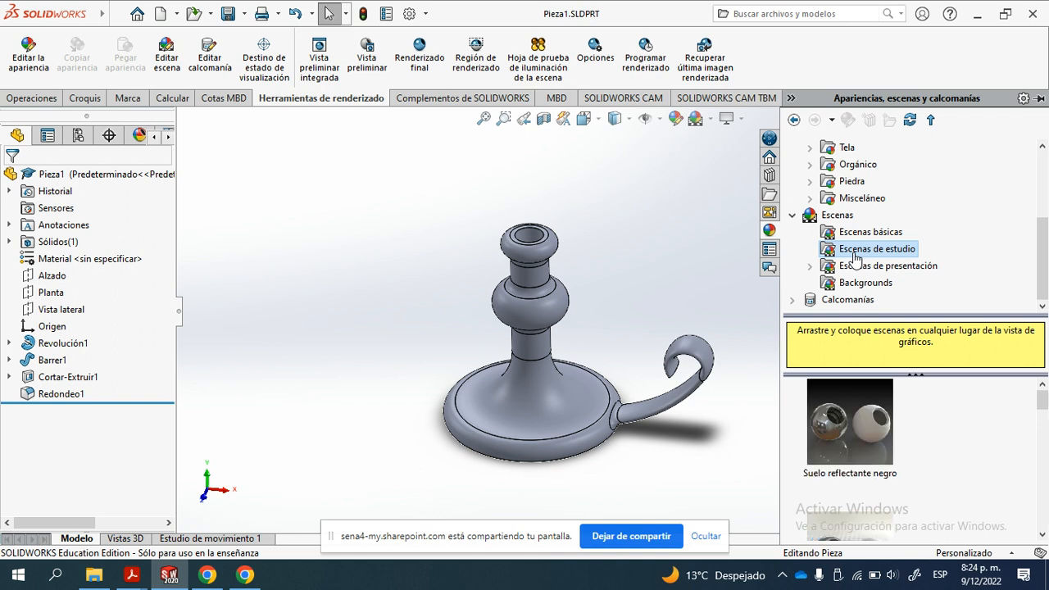
scroll(857, 455, "down", 3)
scroll(857, 454, "up", 1)
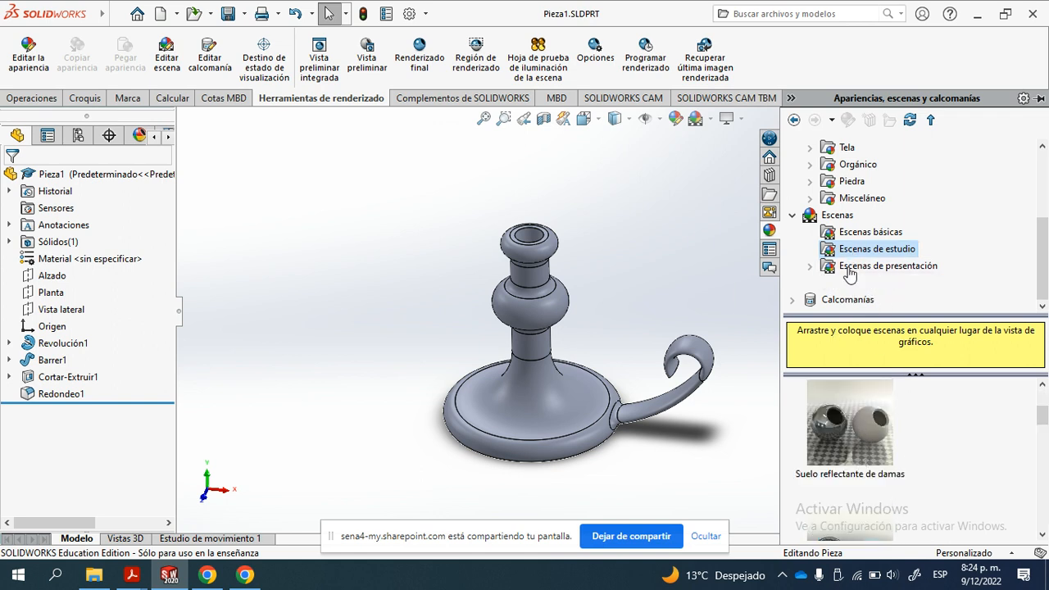
left_click(848, 299)
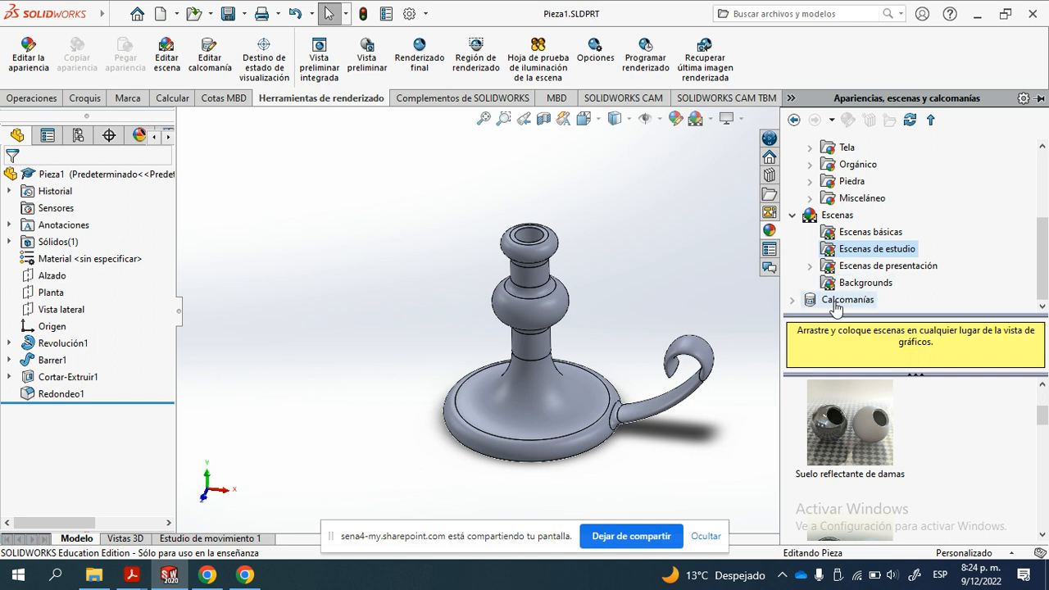
left_click(792, 300)
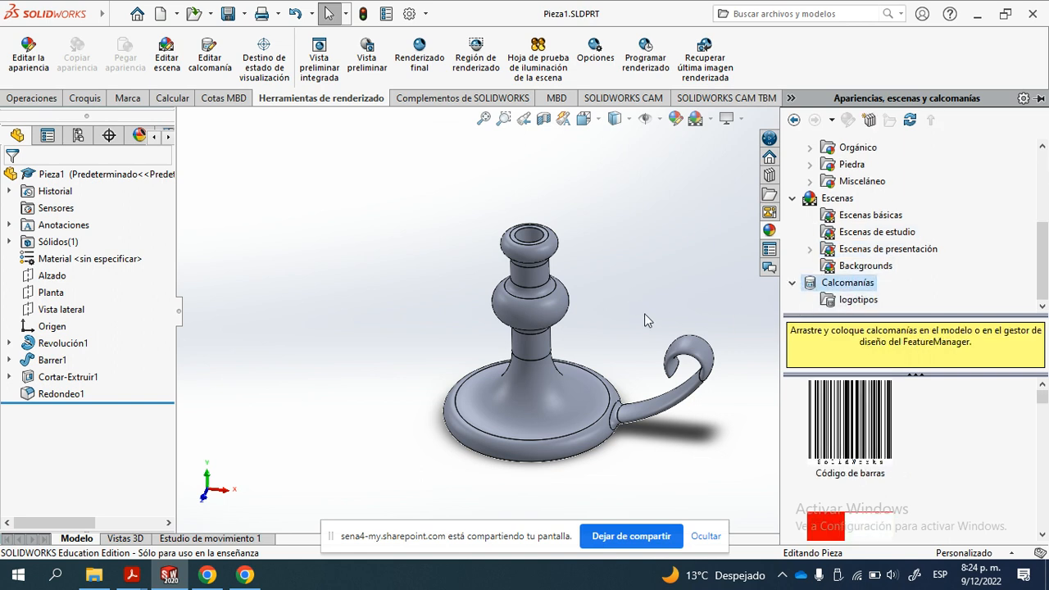
scroll(623, 299, "down", 3)
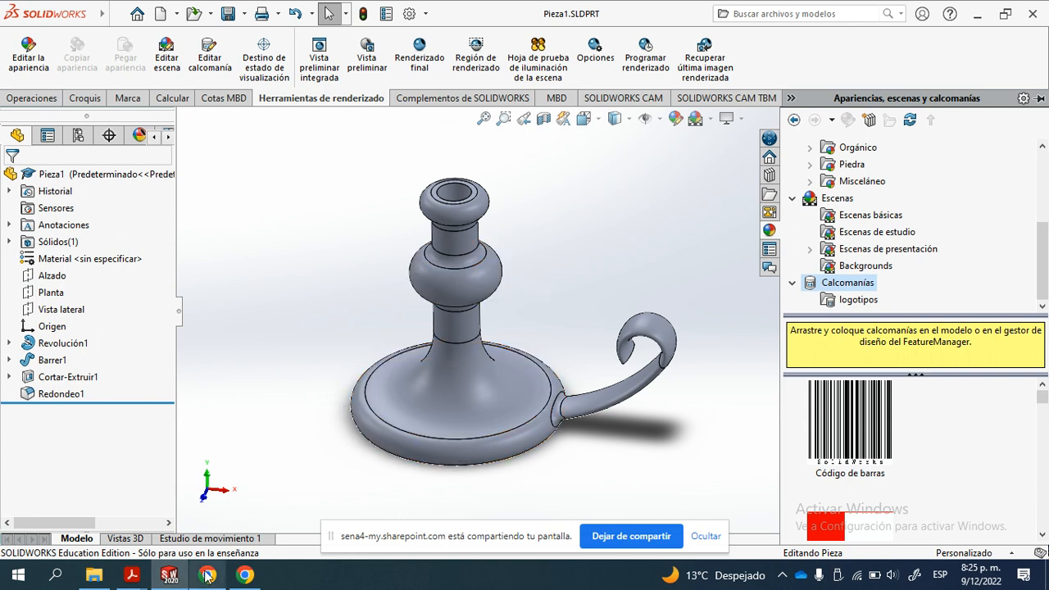
- Switch to Chrome and search Google Images for "render de envases" in a new tab
mouse_move(239, 579)
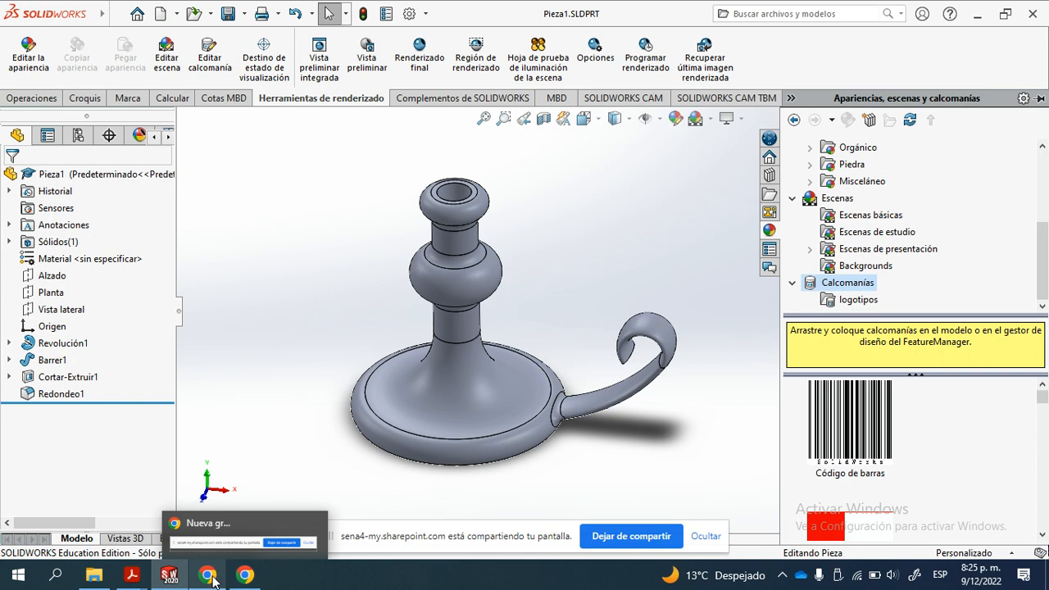
left_click(217, 513)
left_click(859, 12)
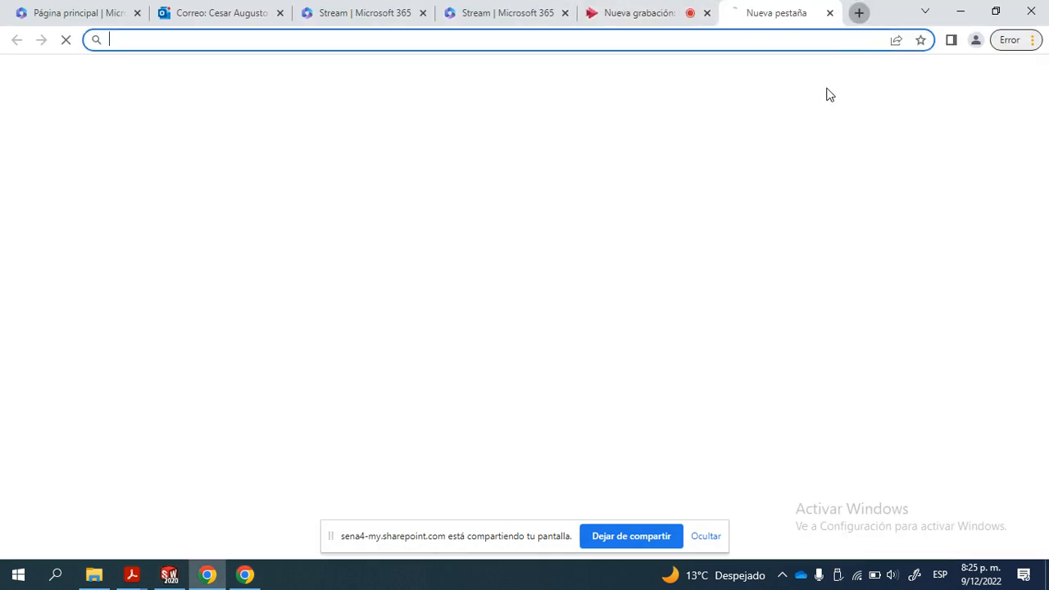
type("render de envases")
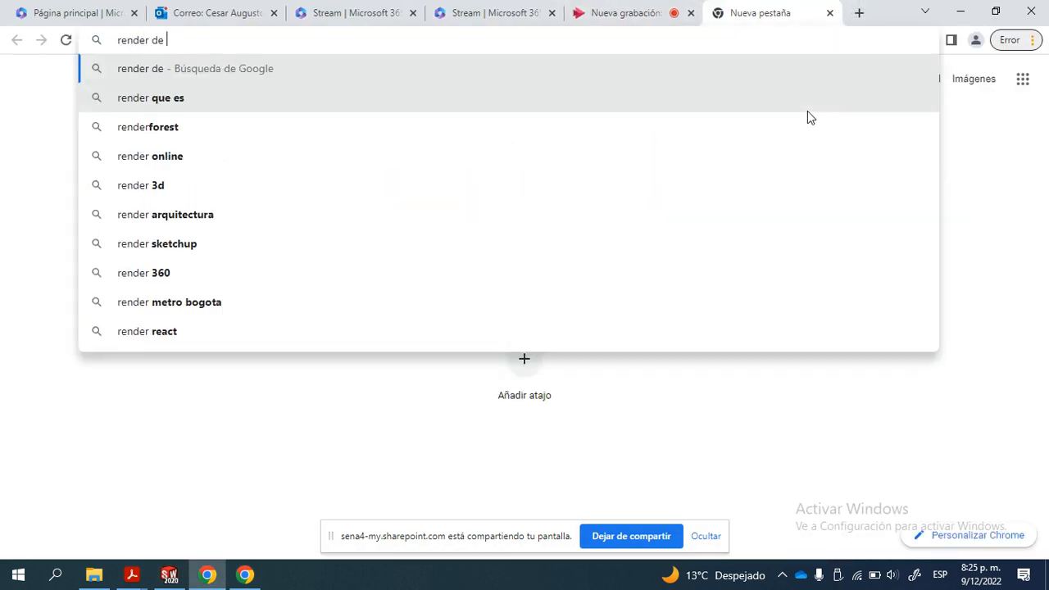
key("Return")
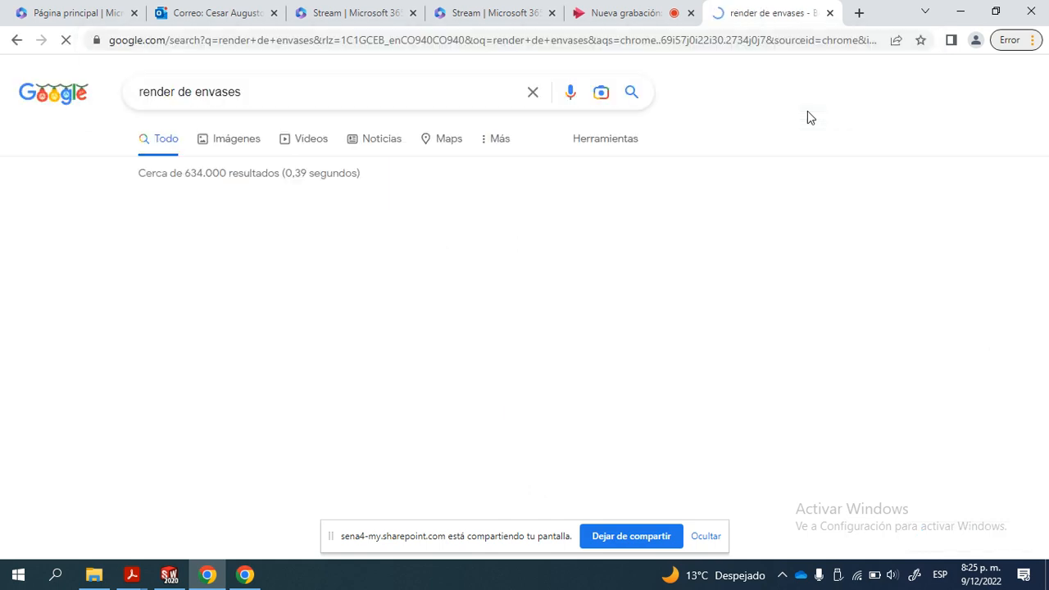
left_click(239, 143)
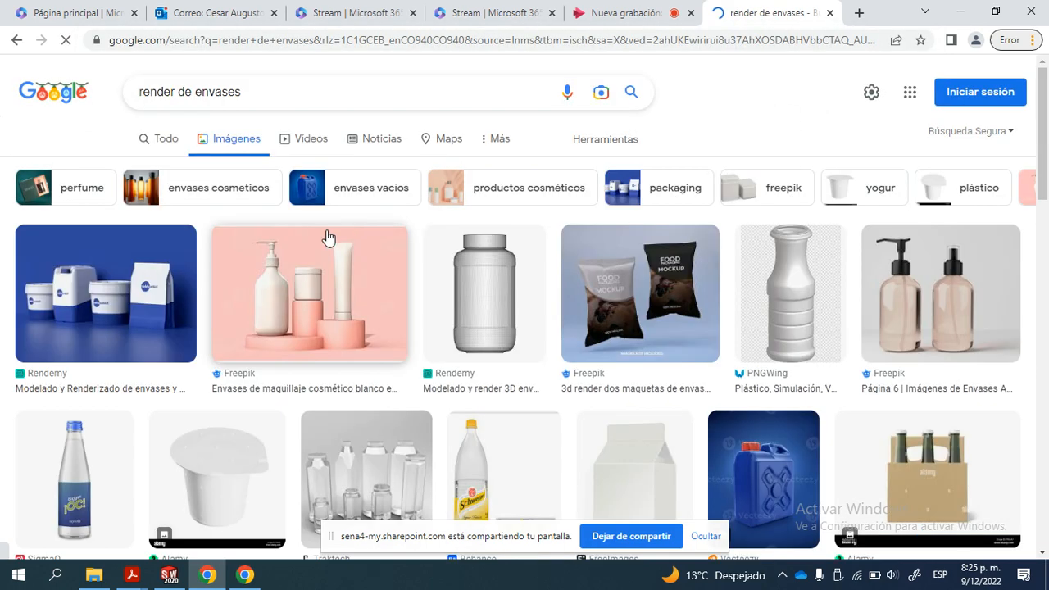
- Open the honey jar and Bon Aqua bottle image results in separate tabs and examine each render
scroll(404, 307, "down", 4)
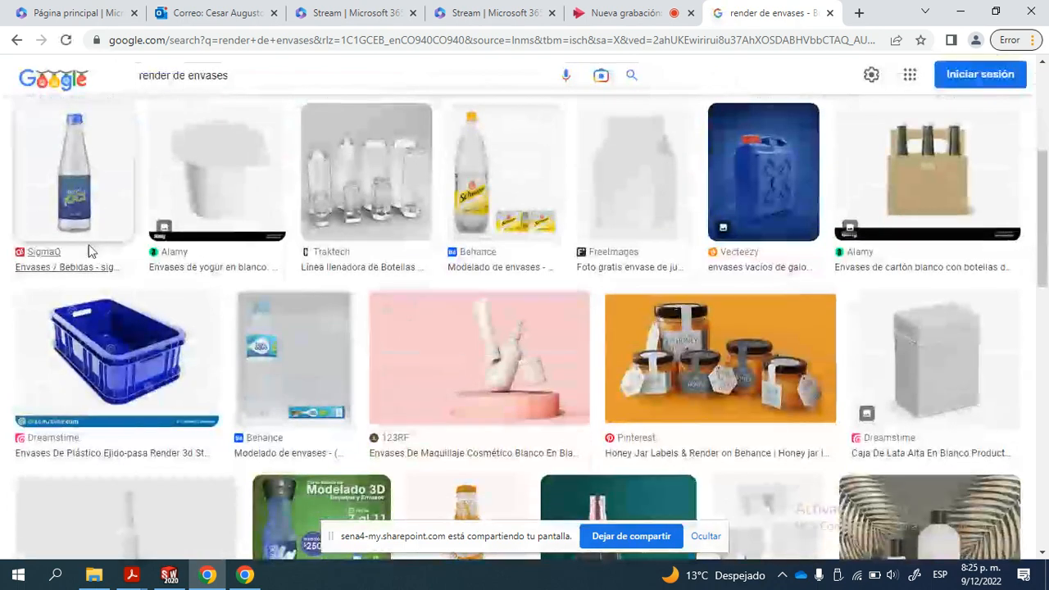
middle_click(687, 353)
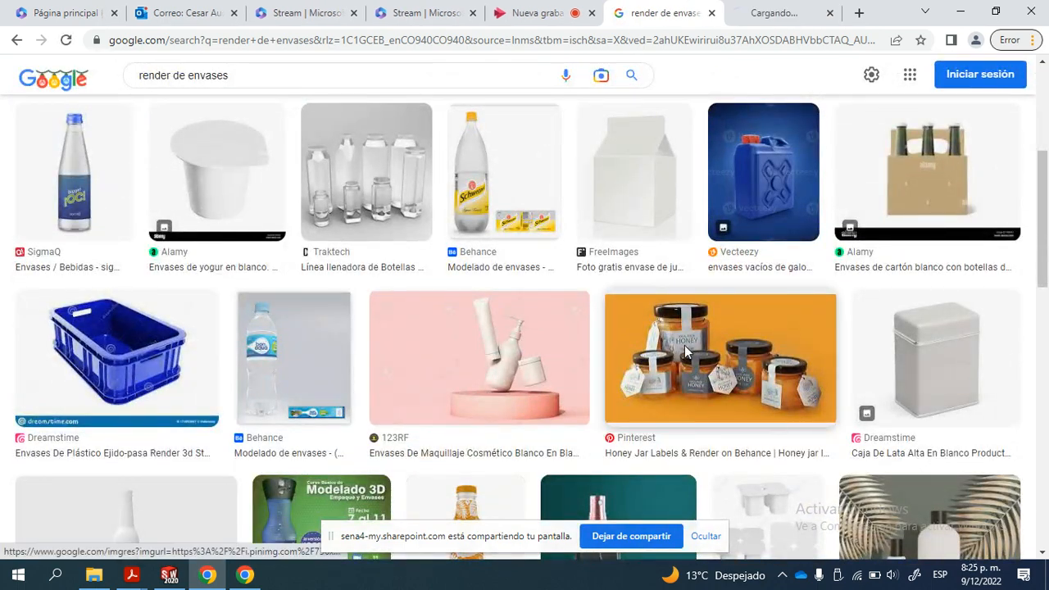
scroll(423, 337, "down", 2)
middle_click(261, 220)
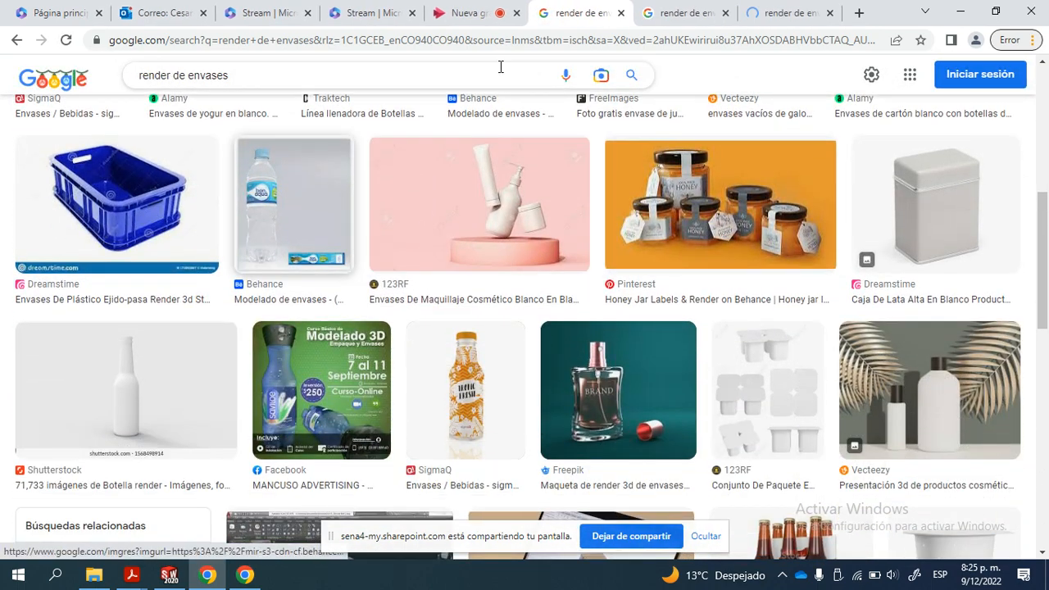
left_click(685, 13)
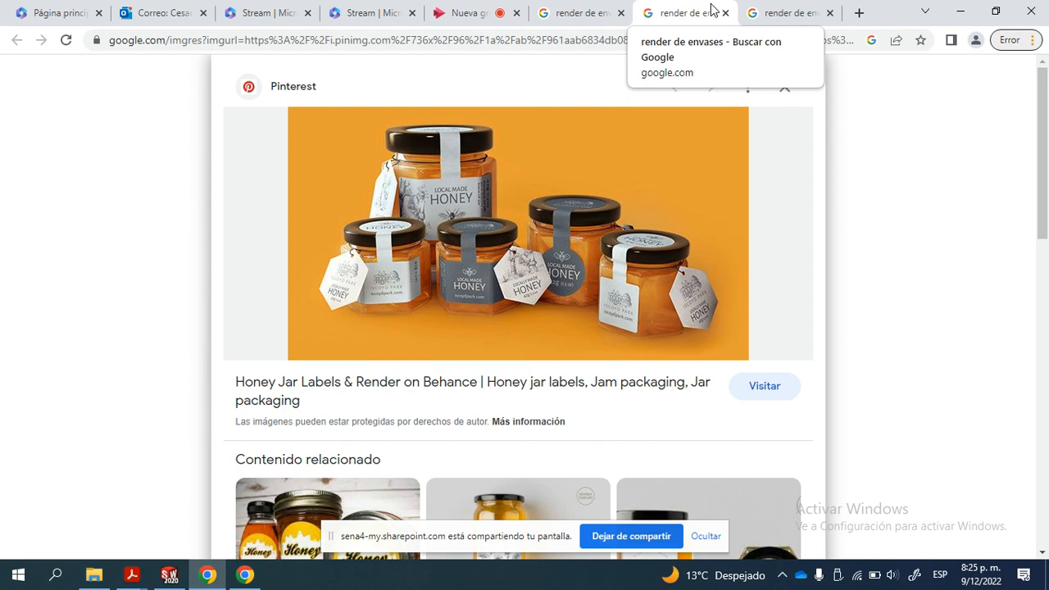
left_click(801, 12)
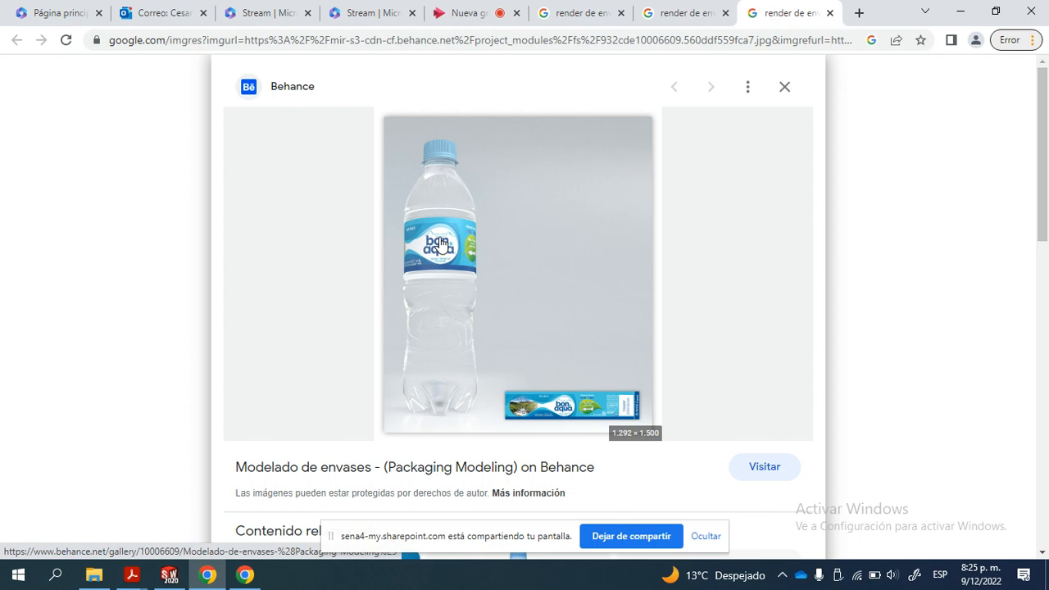
- Return to the "render de envases" image results and browse further packaging renders for reference
left_click(574, 13)
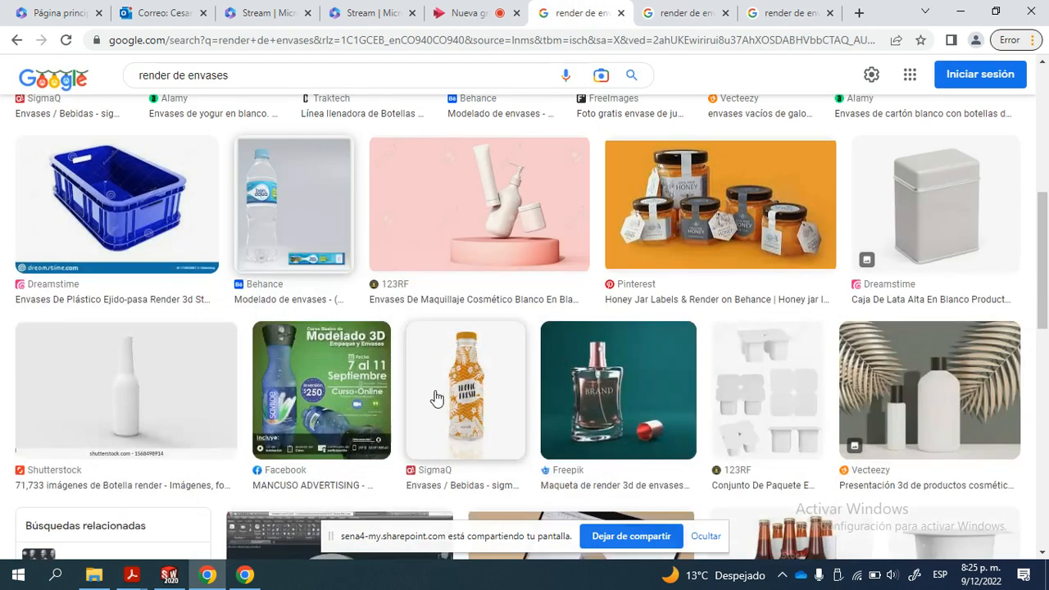
scroll(436, 399, "down", 5)
scroll(389, 335, "up", 1)
scroll(299, 348, "down", 3)
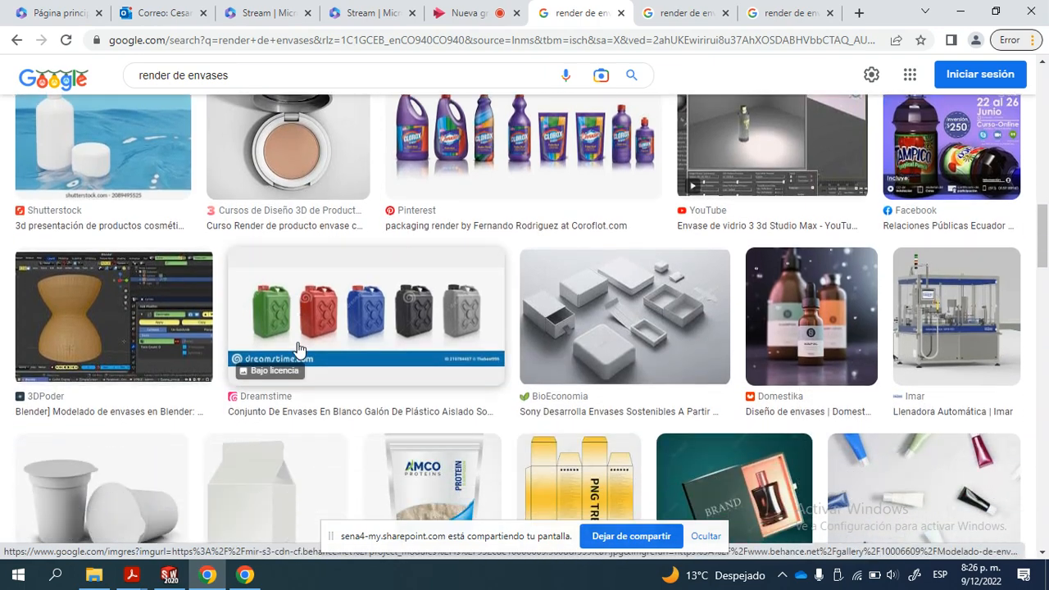
scroll(812, 271, "down", 2)
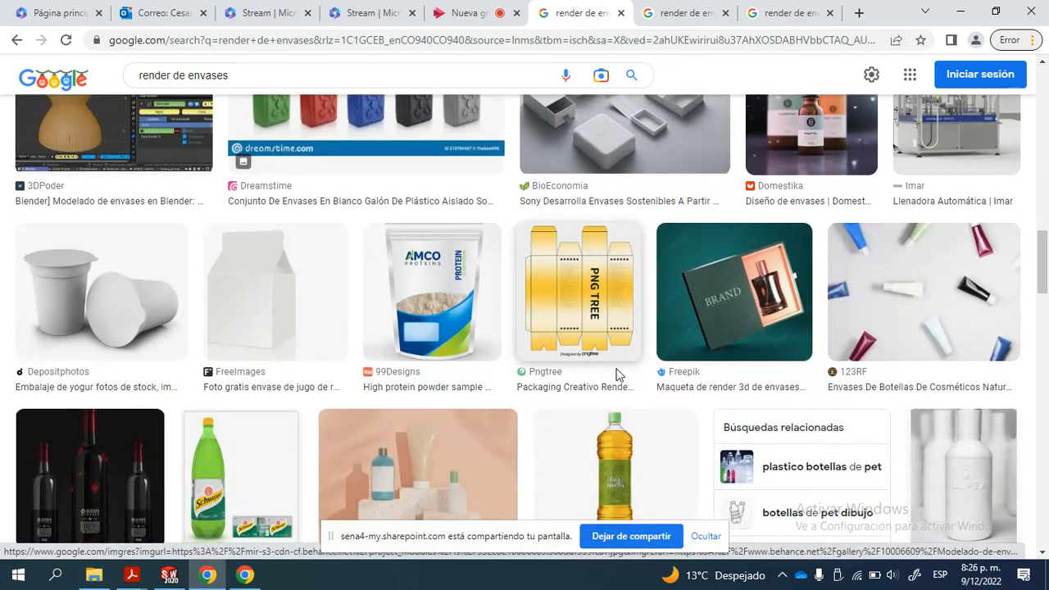
scroll(574, 379, "down", 1)
scroll(610, 426, "down", 2)
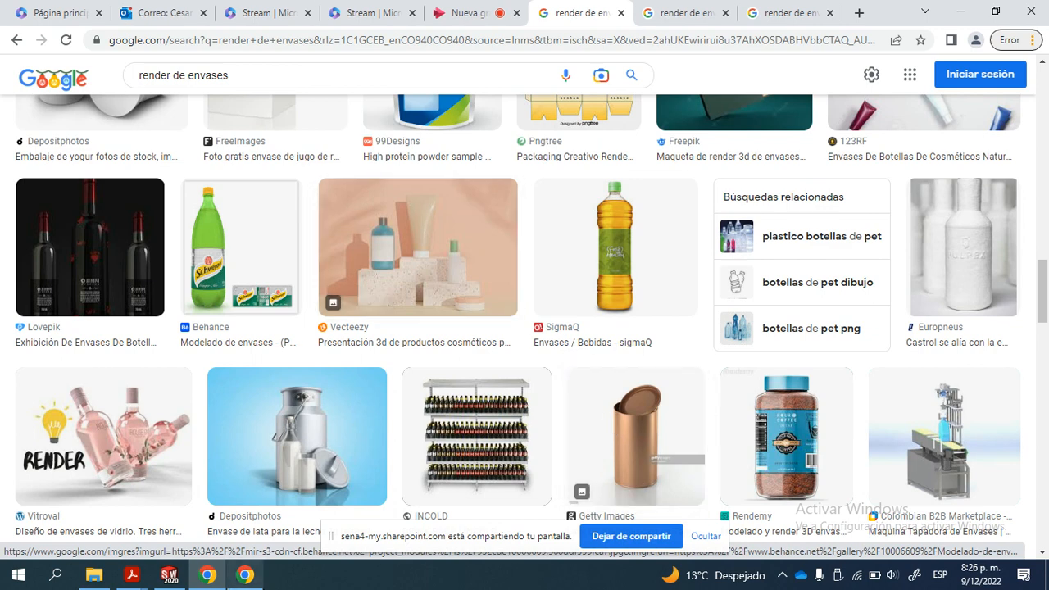
- Switch to SOLIDWORKS and examine the candle holder from several angles with the appearances library collapsed
left_click(249, 579)
left_click(179, 579)
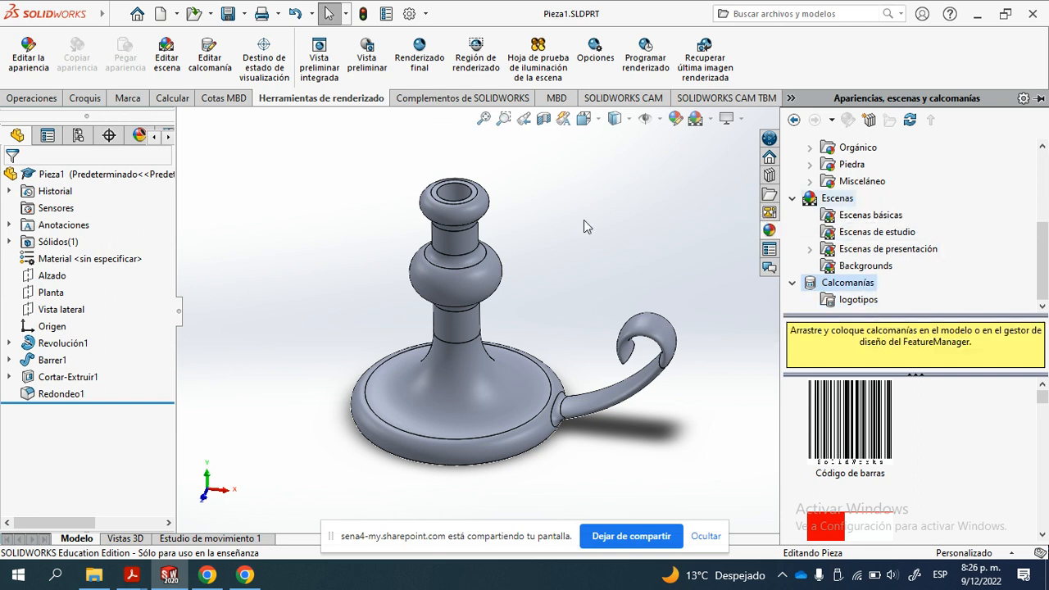
mouse_move(251, 199)
middle_mouse_down("ctrl")
mouse_move(319, 222)
mouse_move(239, 213)
middle_mouse_up("ctrl")
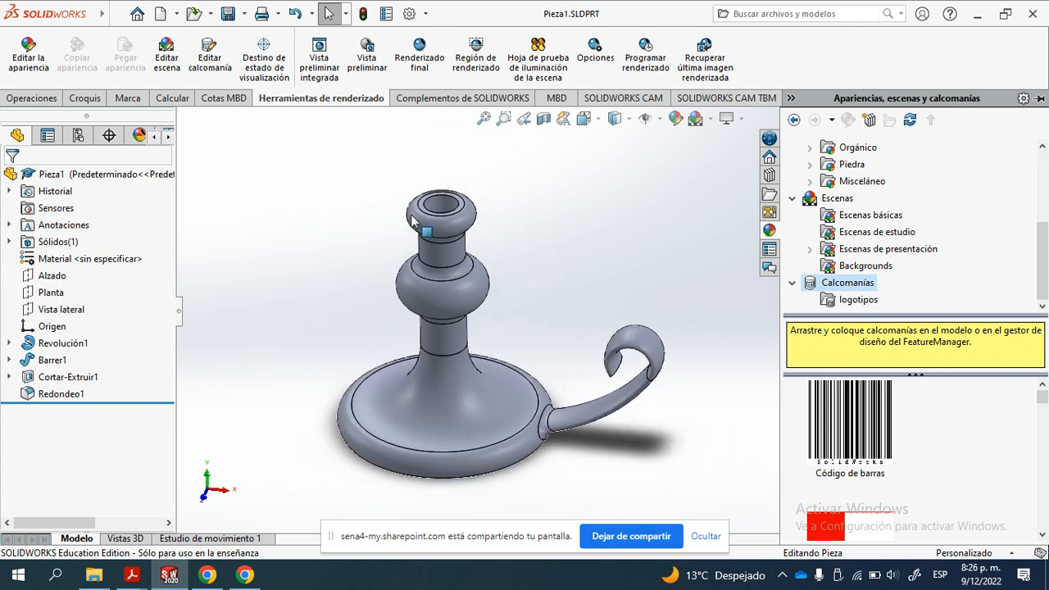
middle_click_drag(530, 363, 547, 317, "ctrl")
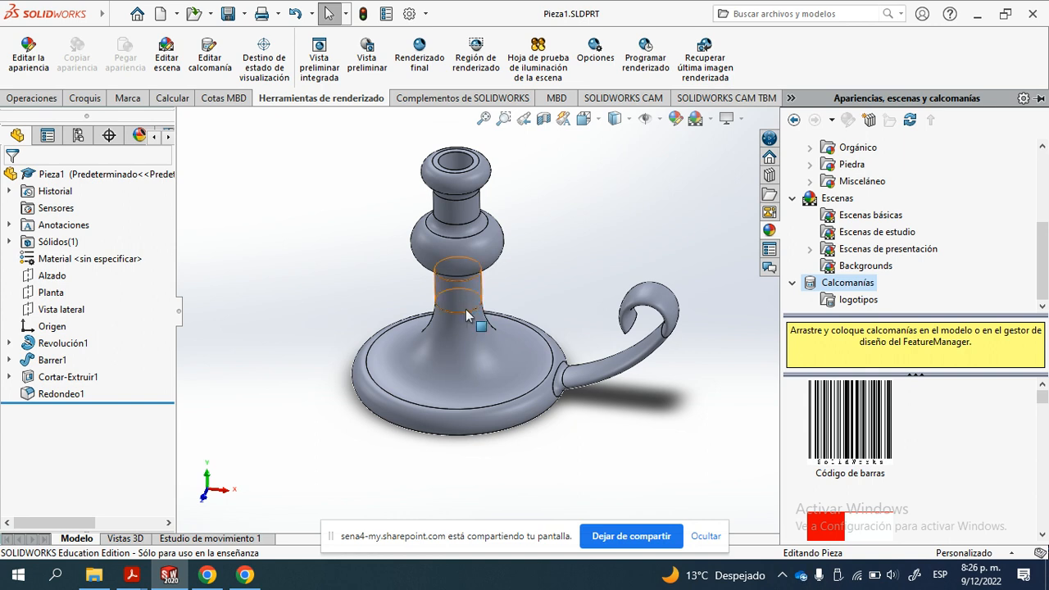
scroll(378, 318, "up", 1)
middle_click_drag(375, 317, 344, 339, "ctrl")
left_click(711, 267)
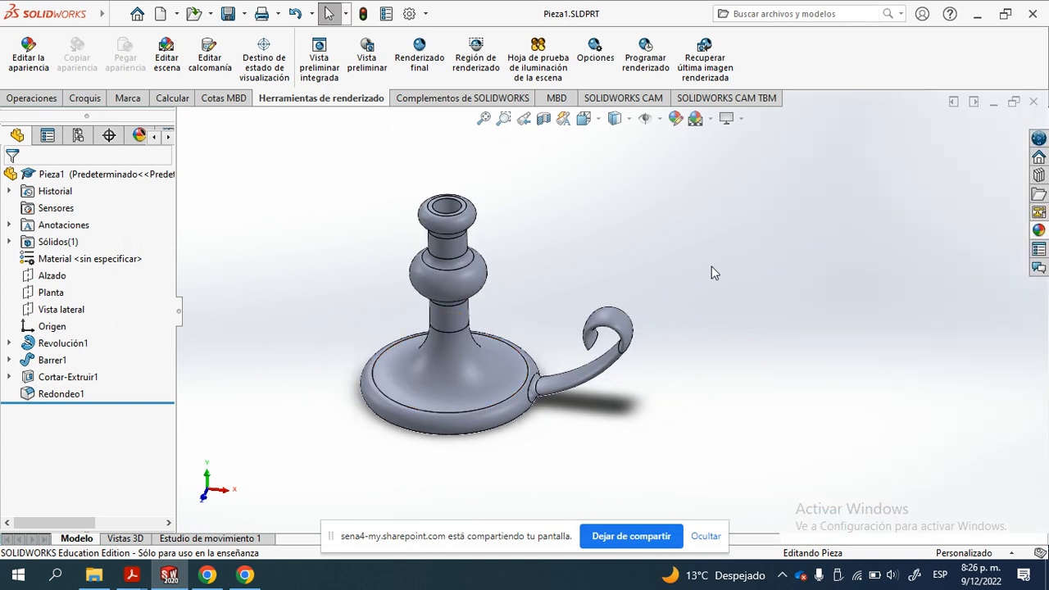
middle_click_drag(411, 245, 464, 240, "ctrl")
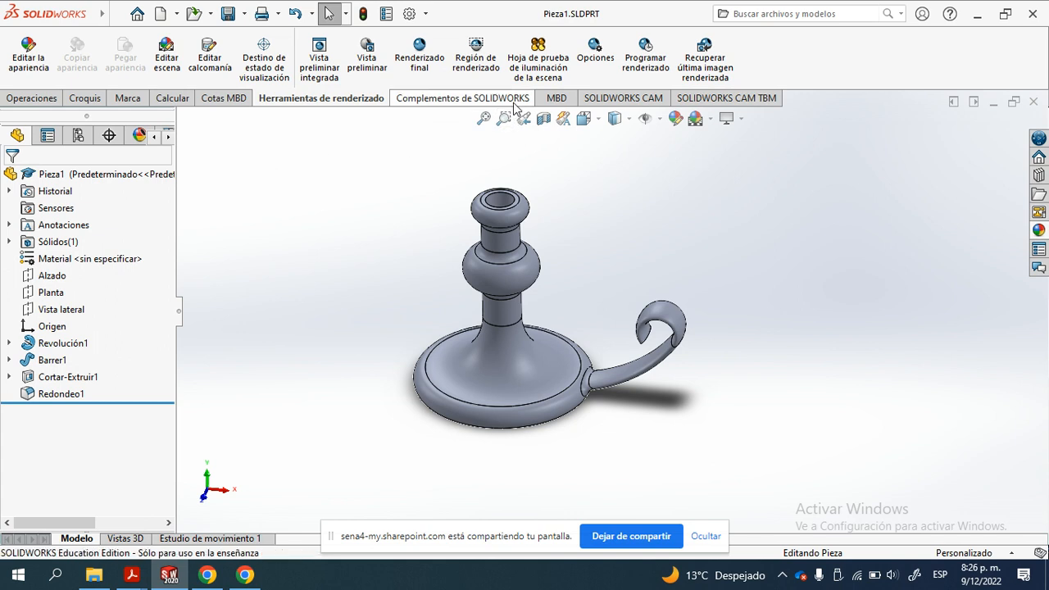
- Review the background, environment and floor options of Editar escena, and leave without applying changes
left_click(169, 73)
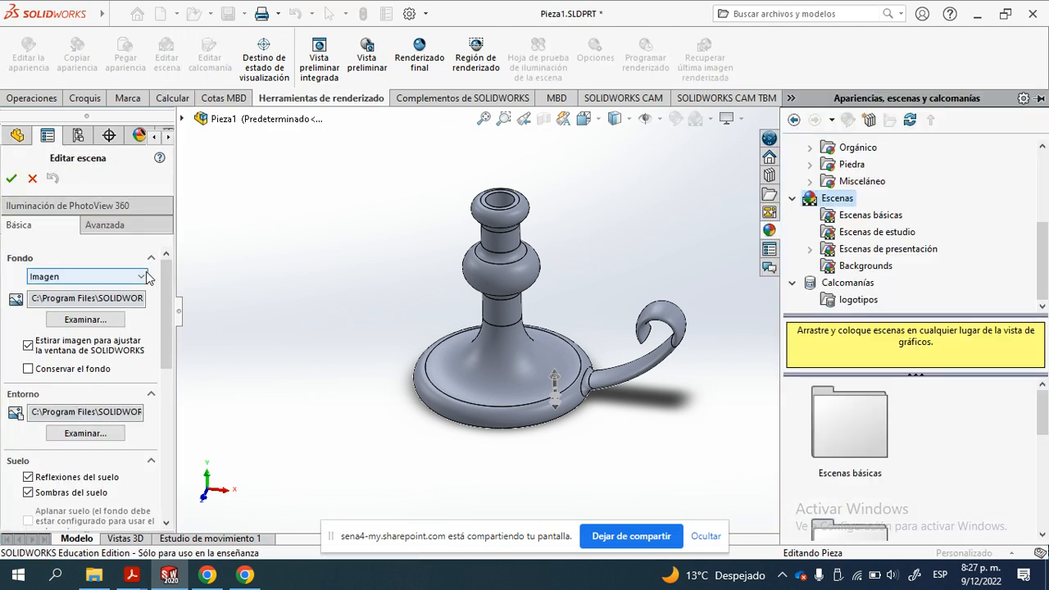
left_click_drag(170, 305, 173, 354)
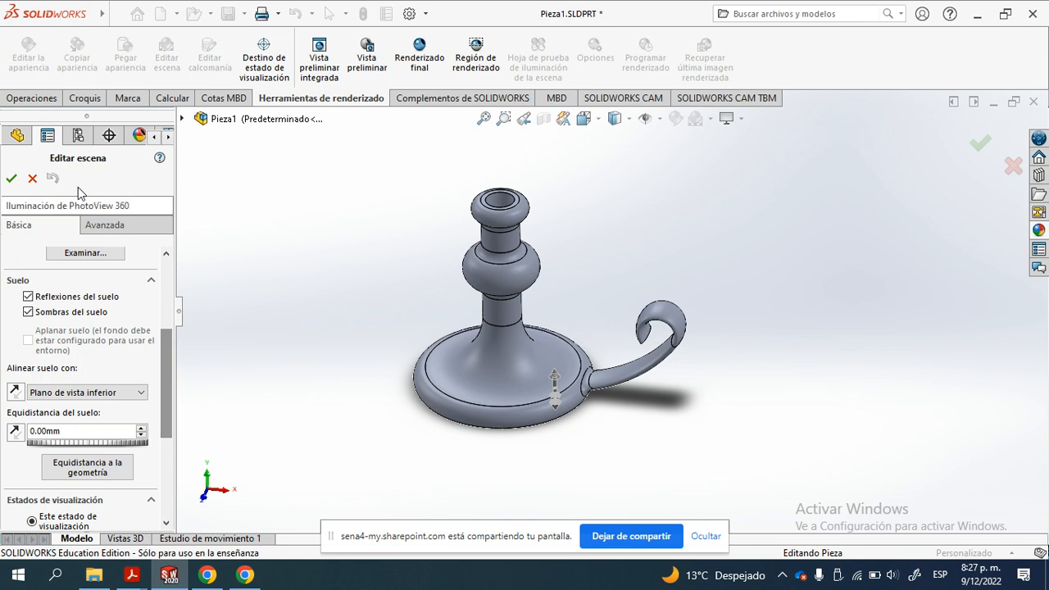
left_click(32, 179)
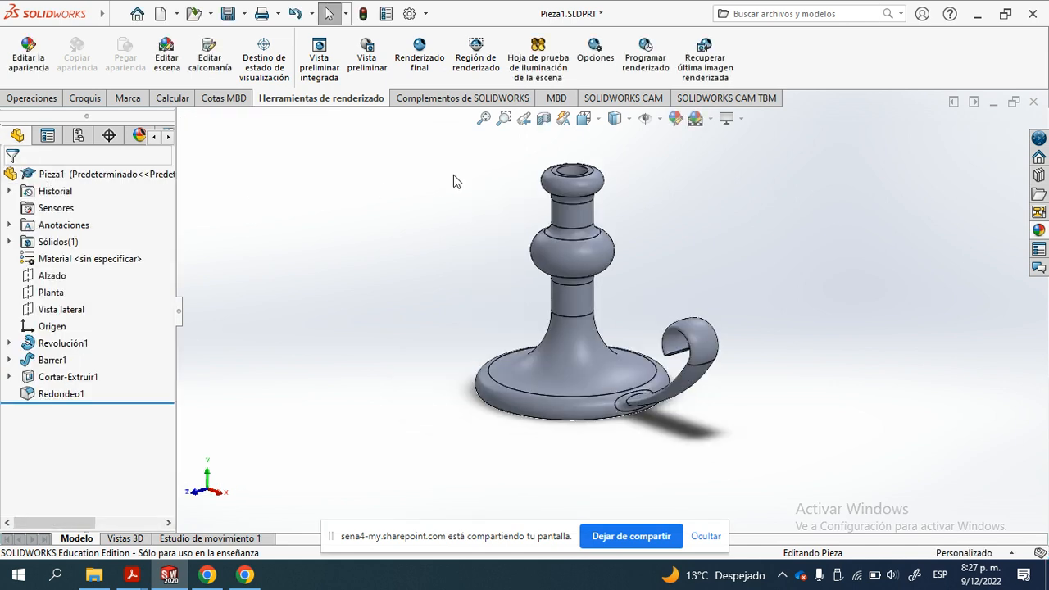
- Try the scenes Blanco simple, Fondo - Gris con luz de techo and Foco suave on the candle holder
left_click(711, 119)
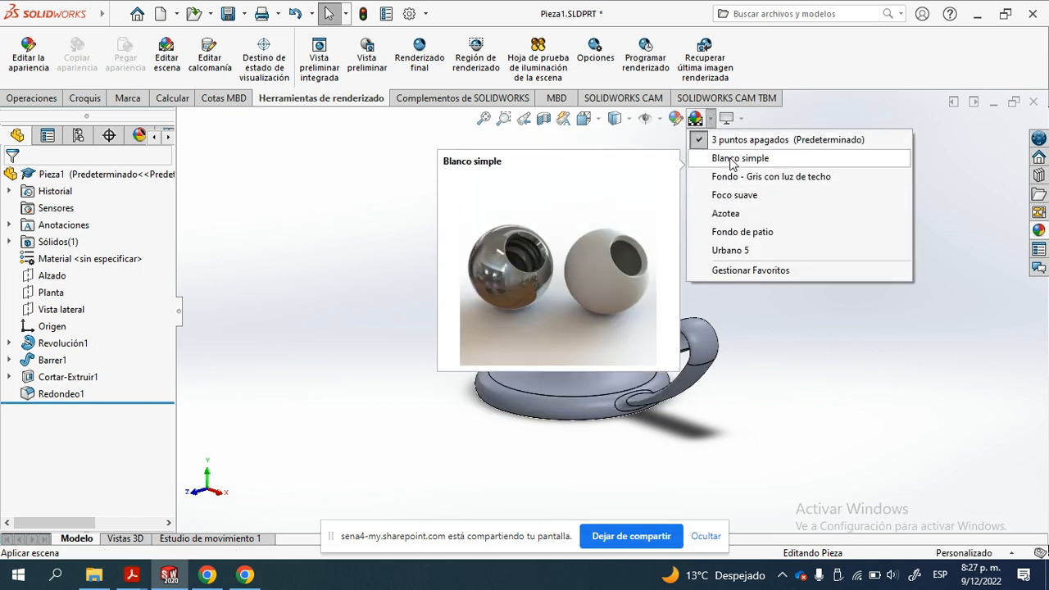
left_click(734, 159)
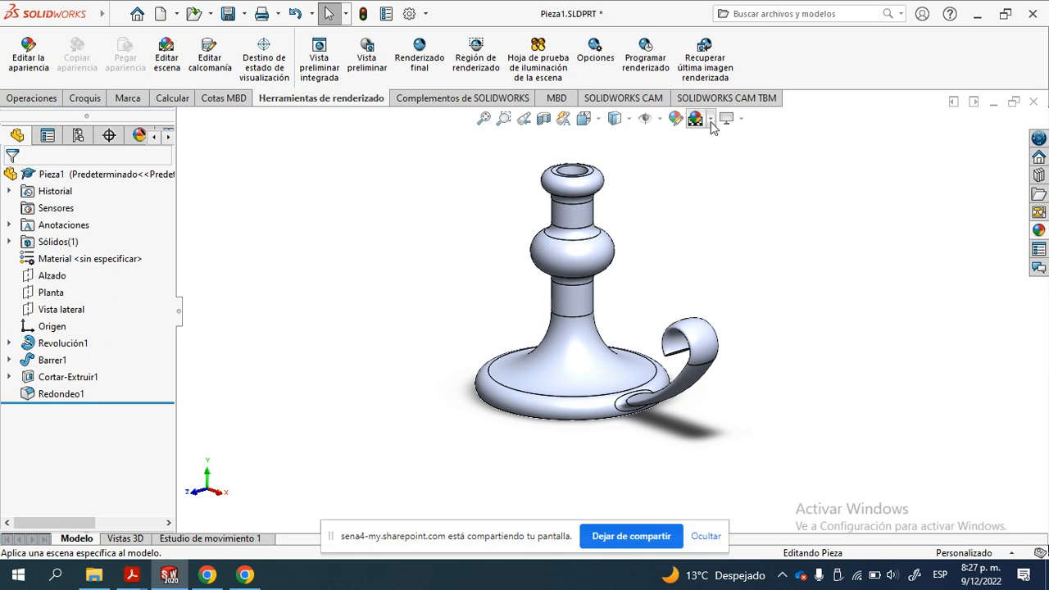
left_click(711, 120)
left_click(729, 177)
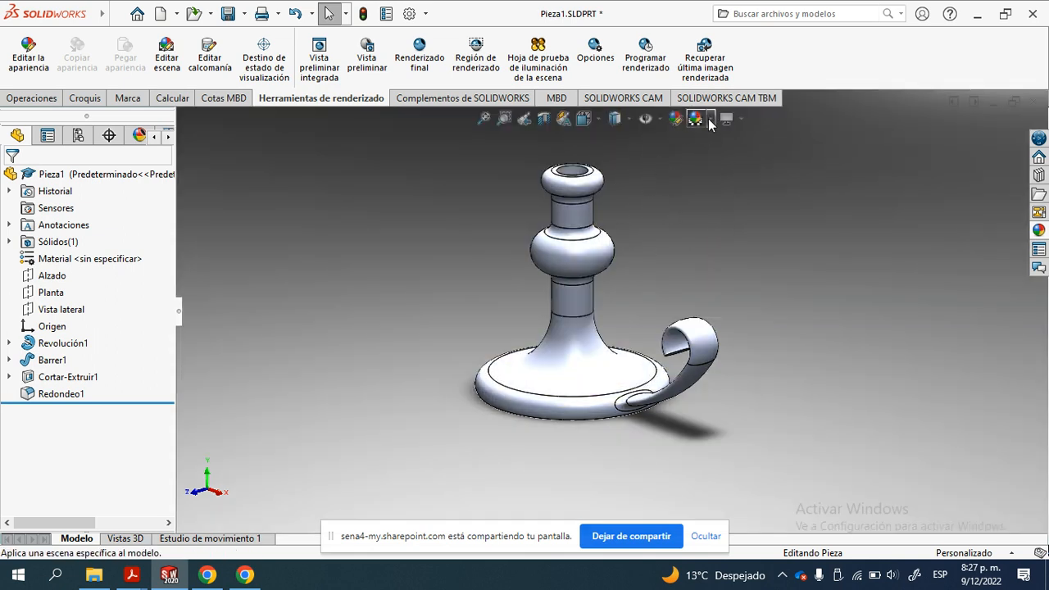
left_click(710, 119)
left_click(729, 195)
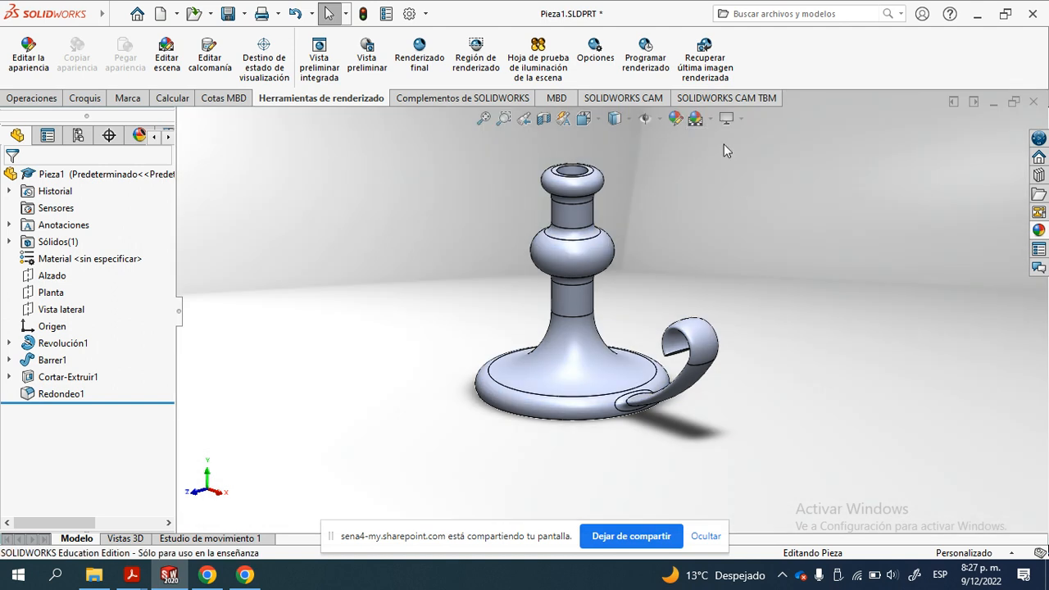
- Try the scenes Azotea, Fondo de patio and Urbano 5 behind the candle holder
left_click(710, 120)
left_click(736, 214)
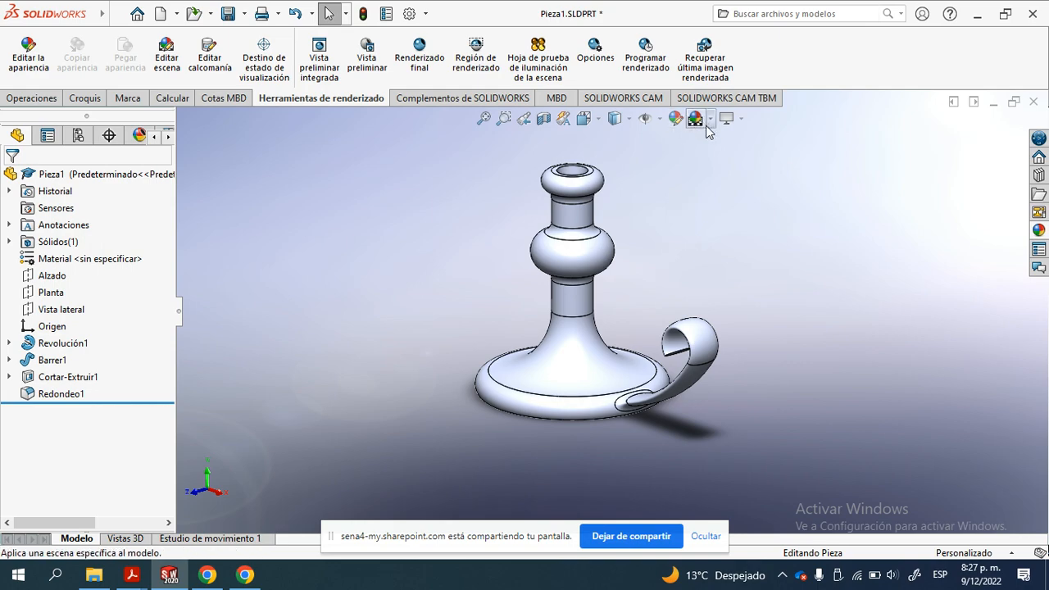
left_click(710, 120)
left_click(739, 233)
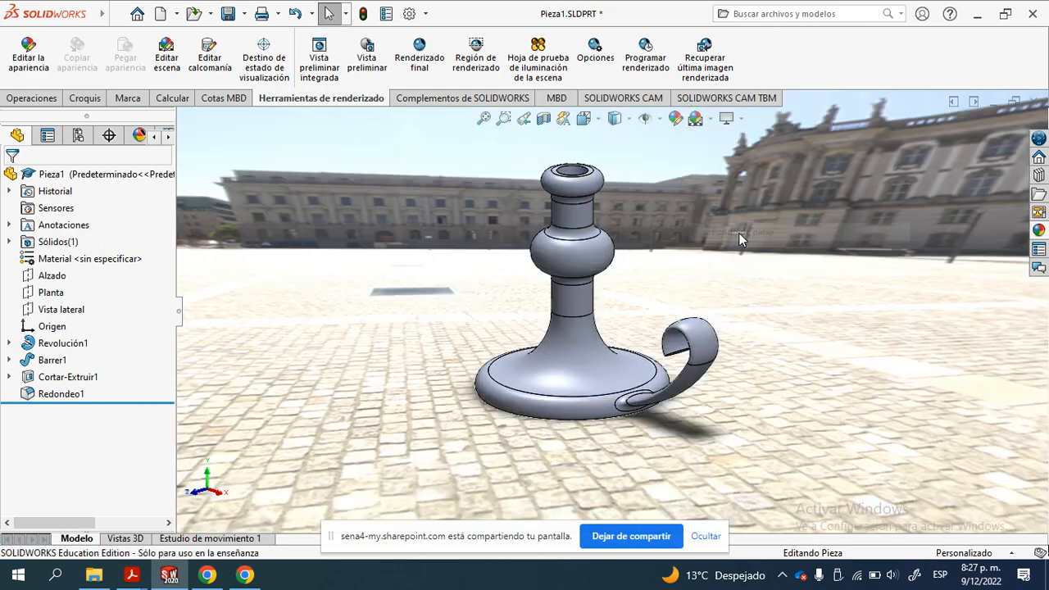
middle_click_drag(721, 295, 715, 246)
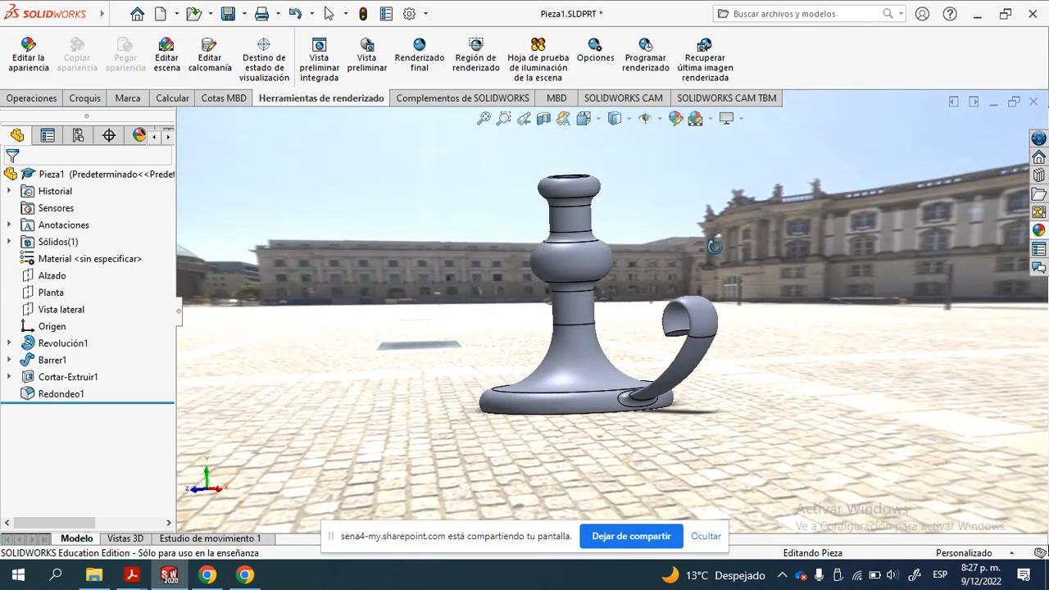
left_click(711, 118)
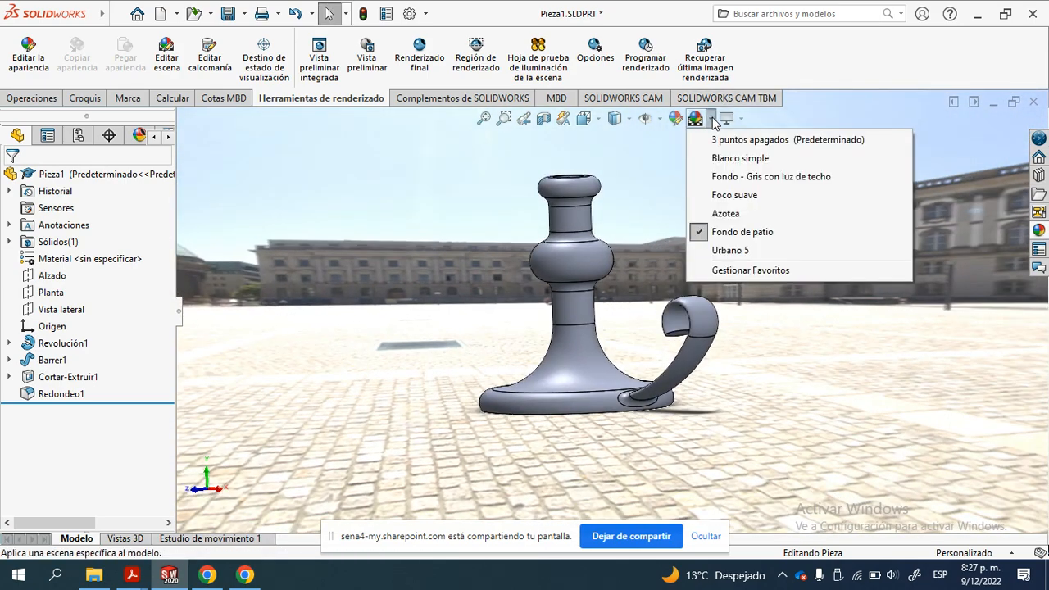
left_click(746, 251)
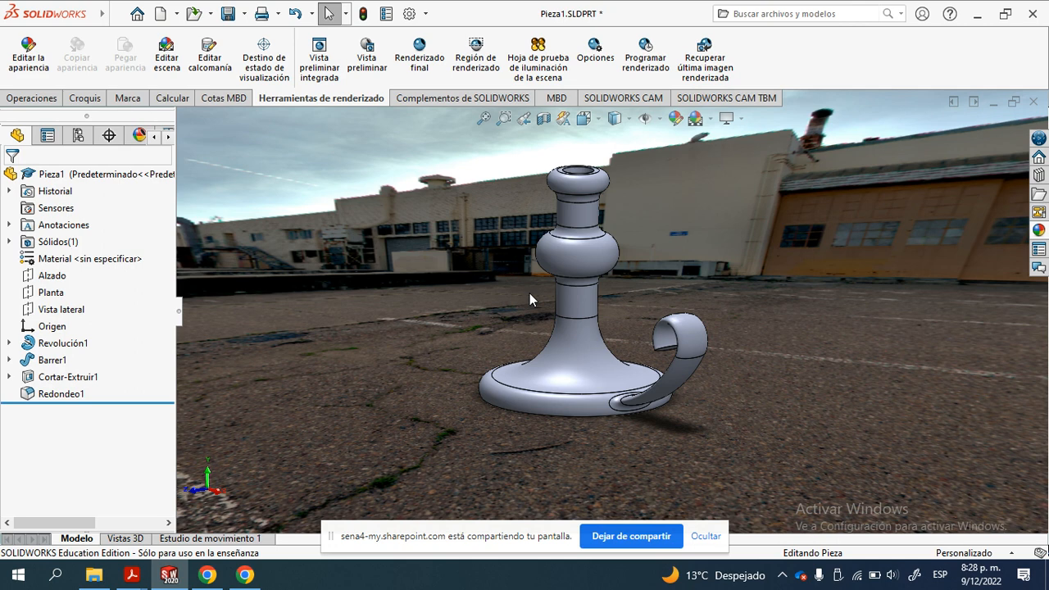
- Compare the Blanco simple and Foco suave scenes, and leave Blanco simple applied to the candle holder
left_click(712, 120)
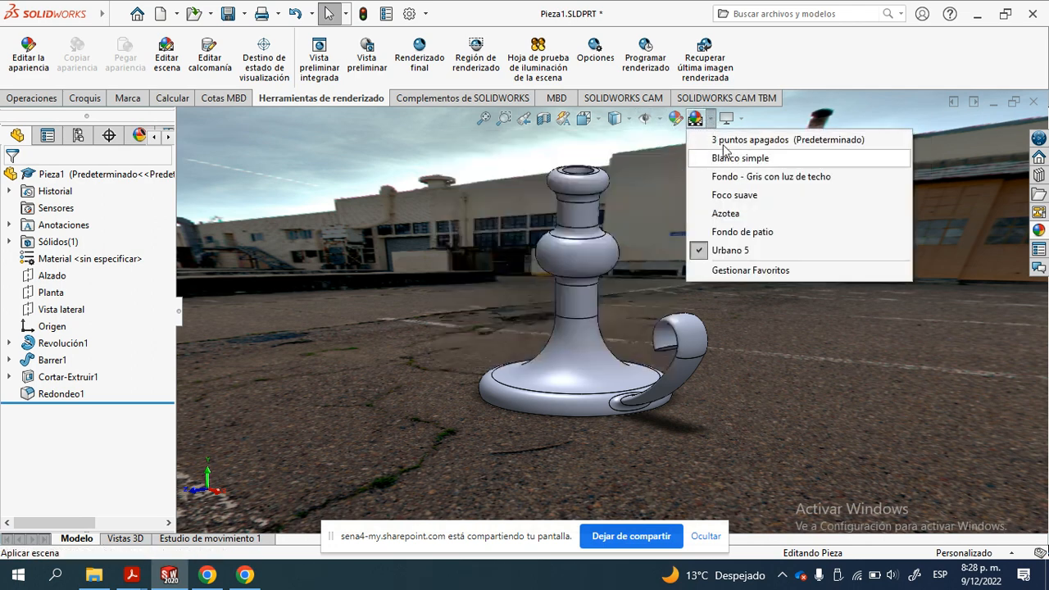
left_click(729, 160)
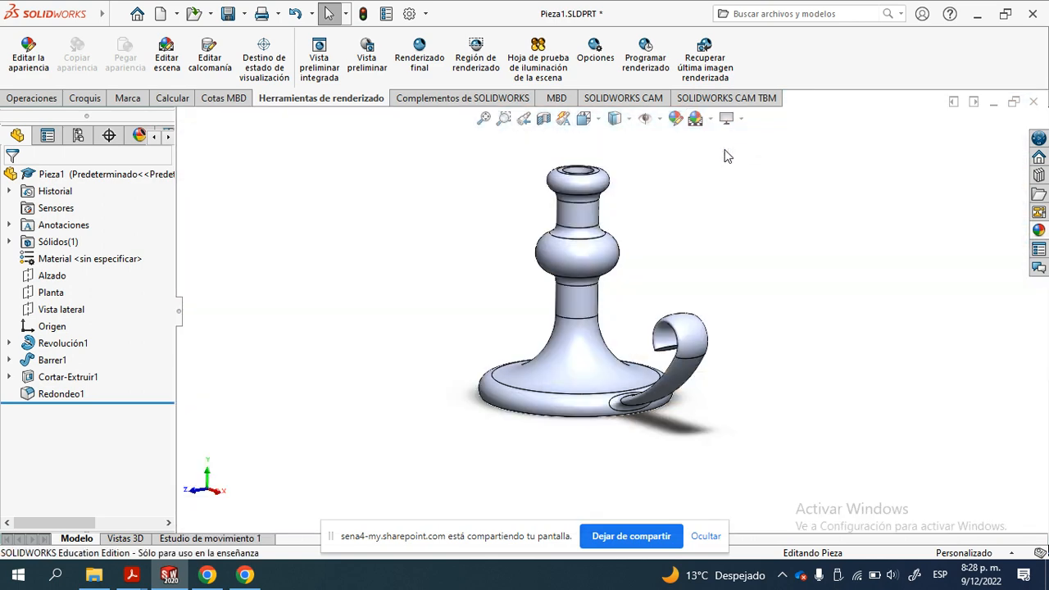
left_click(712, 120)
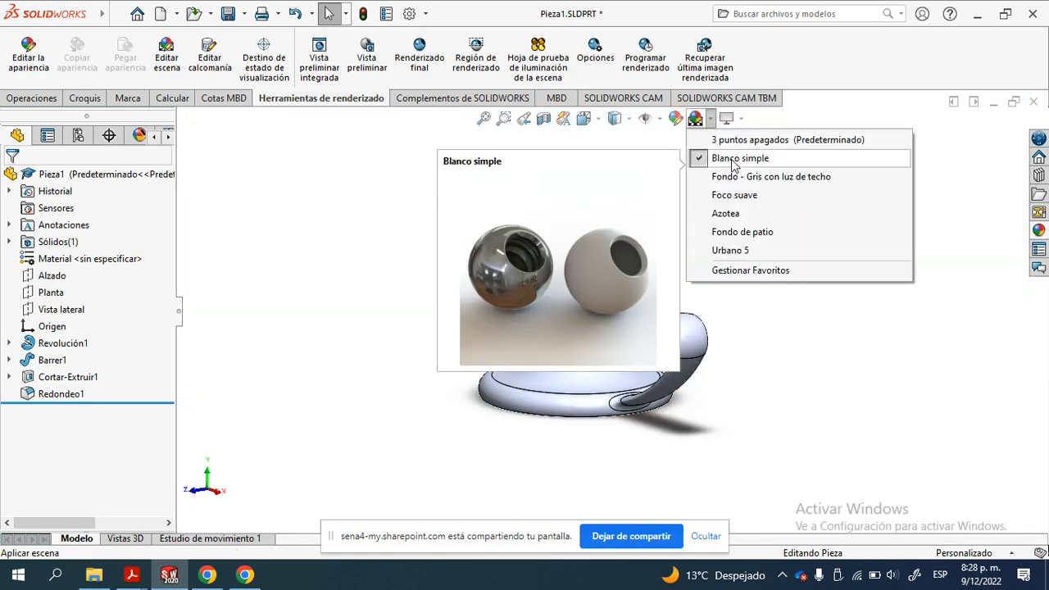
left_click(738, 195)
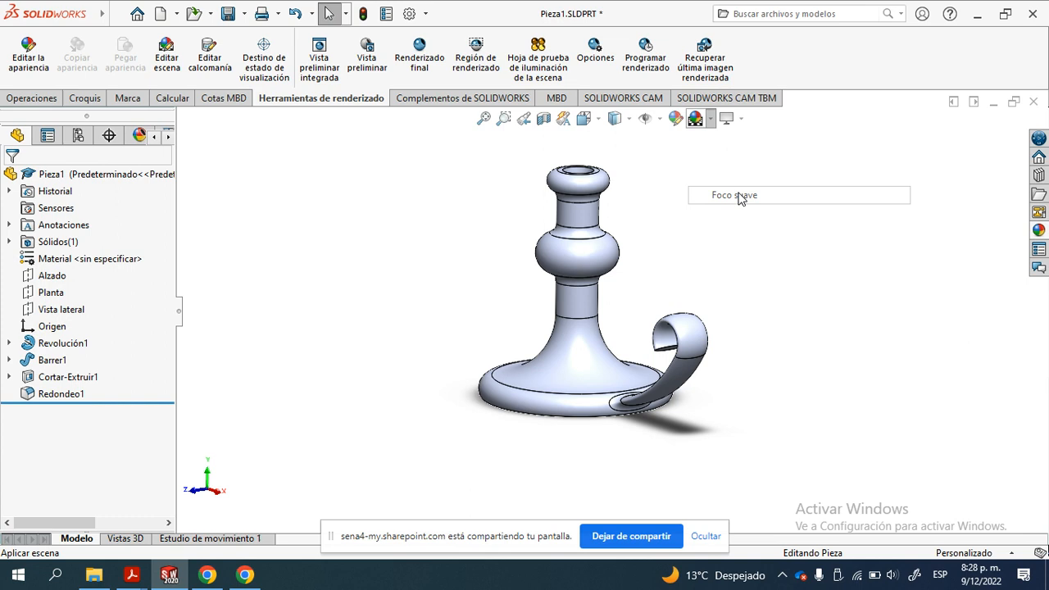
left_click(711, 119)
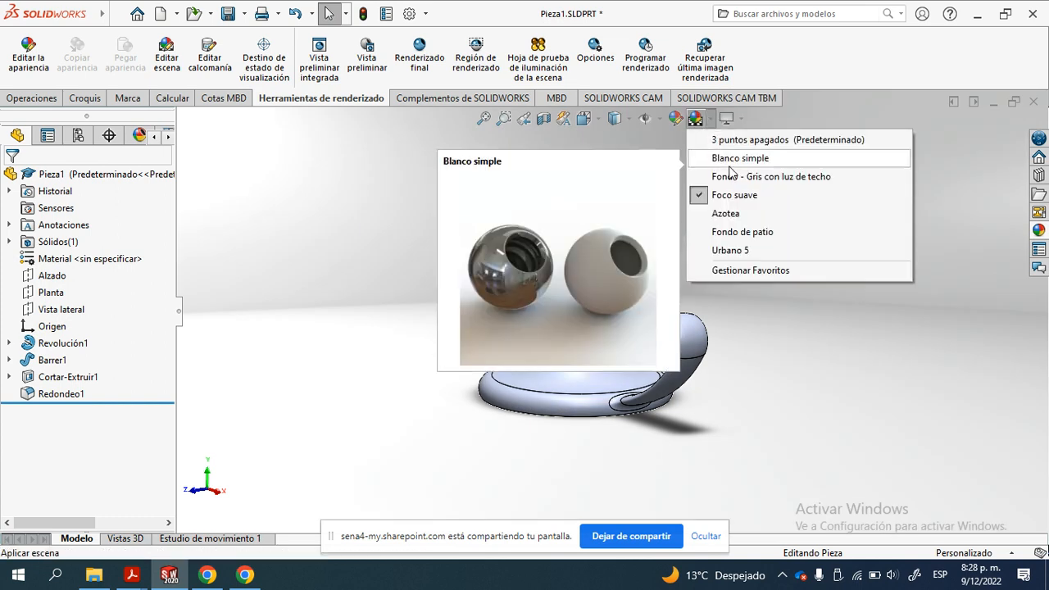
left_click(729, 160)
middle_click_drag(668, 263, 603, 286, "ctrl")
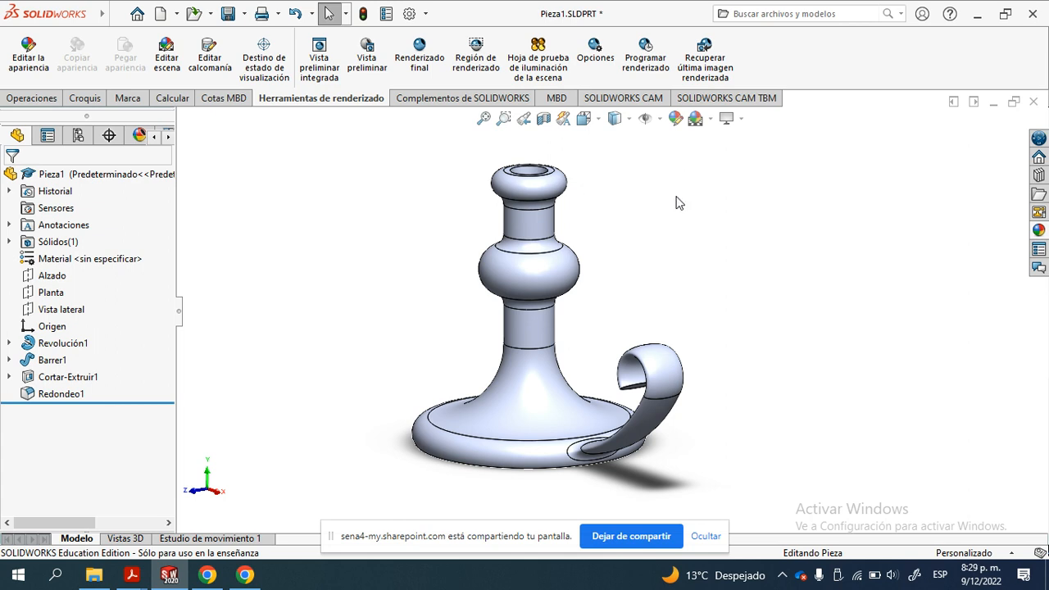
middle_click_drag(672, 240, 676, 213, "ctrl")
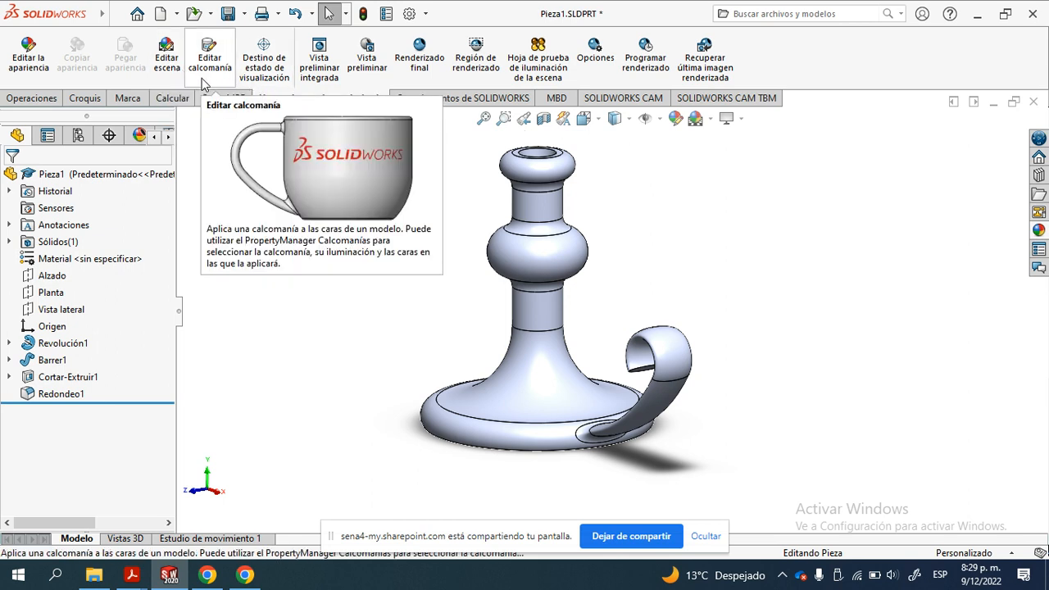
- Show the candle holder in the standard Frontal view, followed by the Dimétrica view
left_click(445, 79)
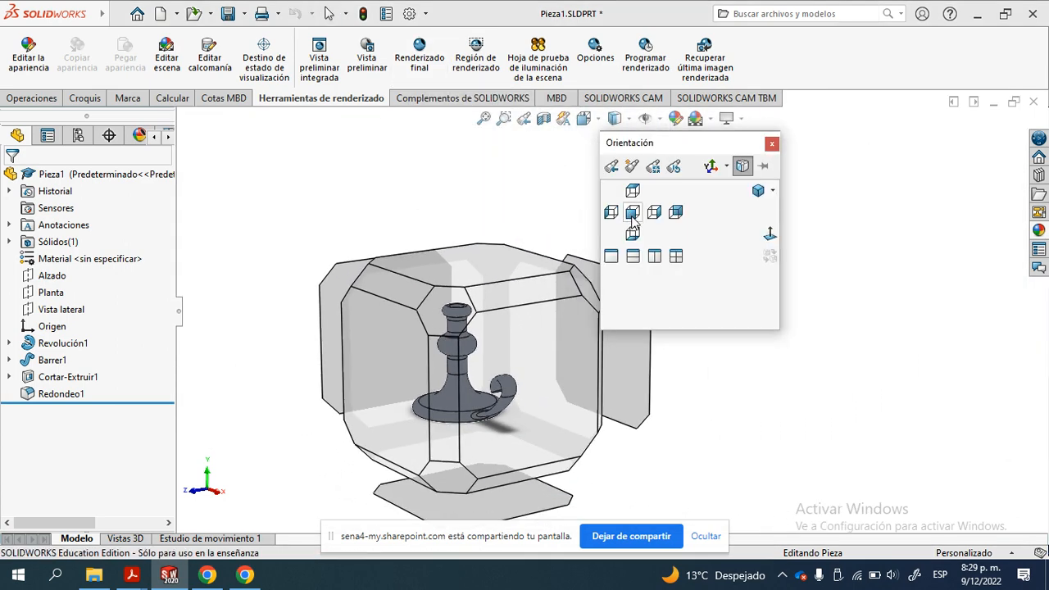
left_click(633, 220)
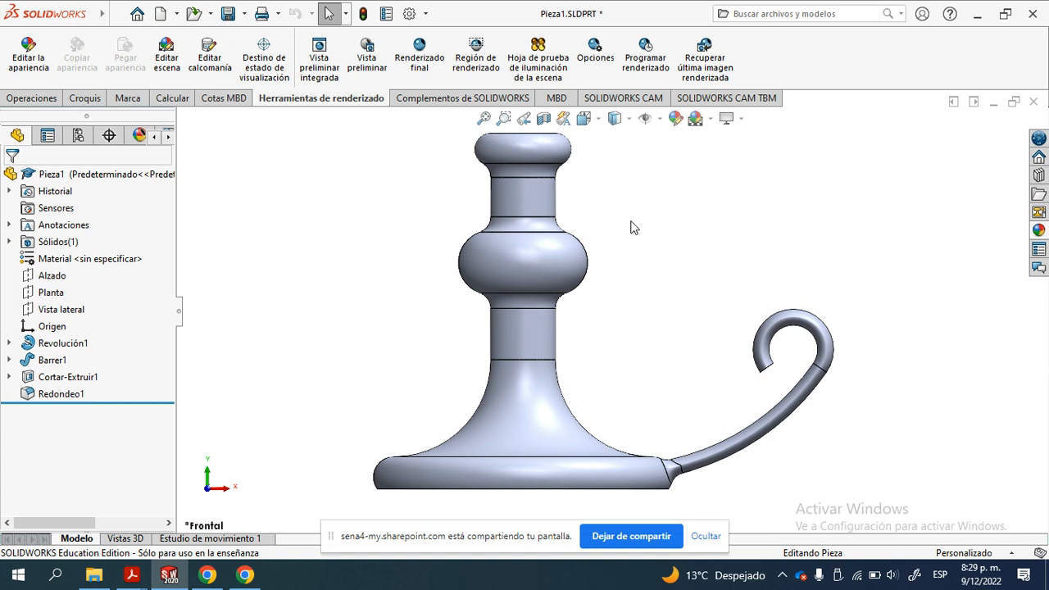
key("space")
left_click_drag(666, 150, 725, 166)
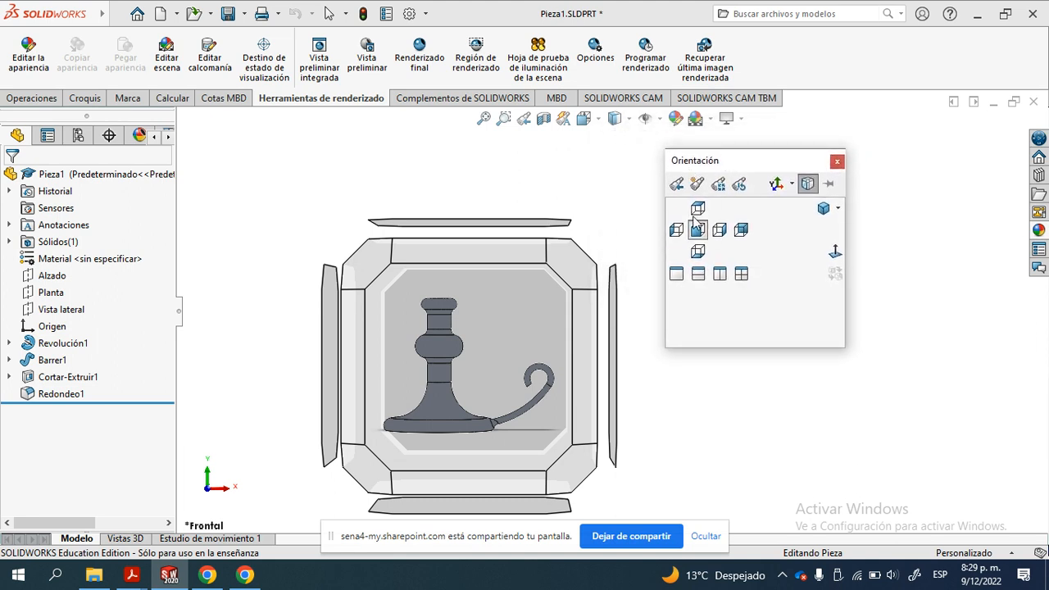
left_click(827, 210)
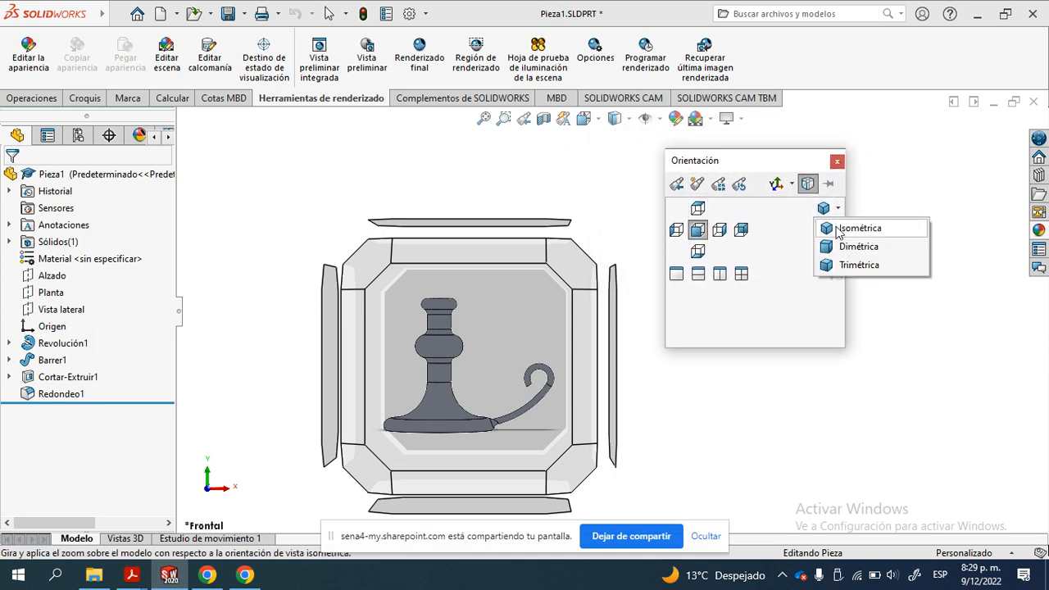
left_click(858, 246)
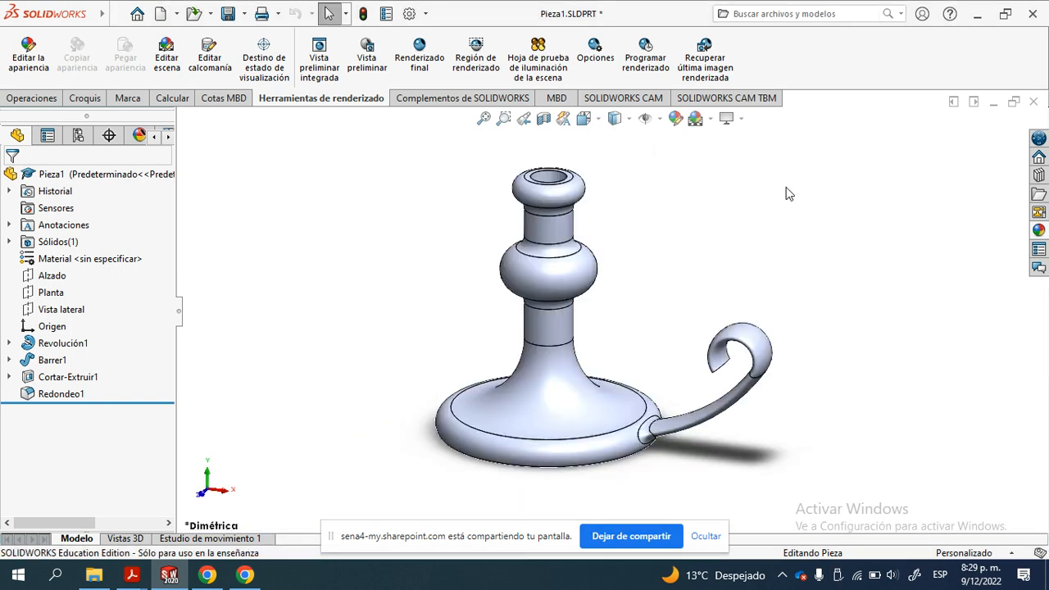
- Set the candle holder's view orientation to Isométrica
key("space")
left_click(838, 210)
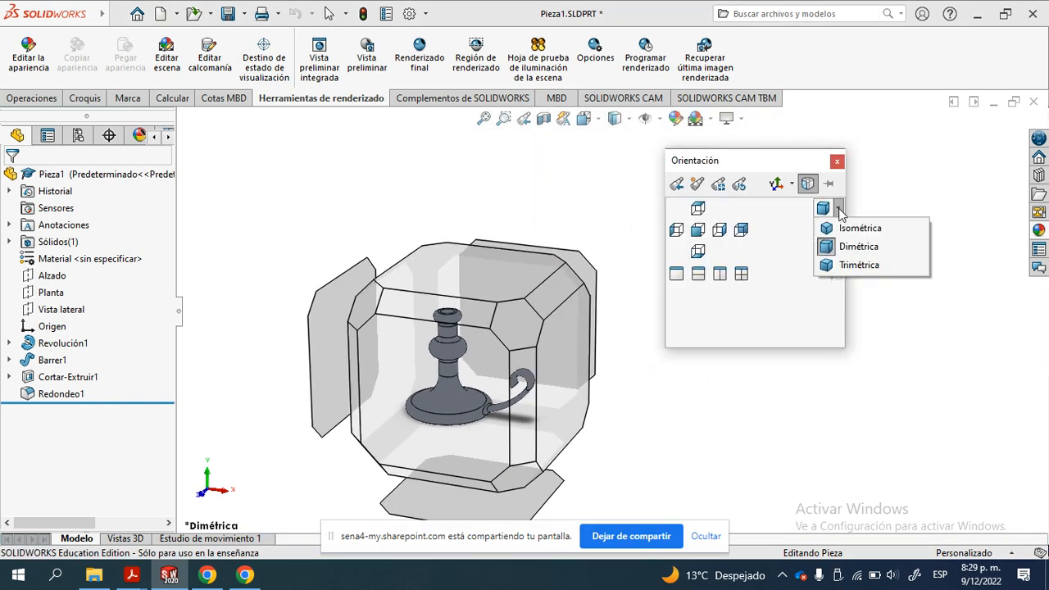
left_click(848, 228)
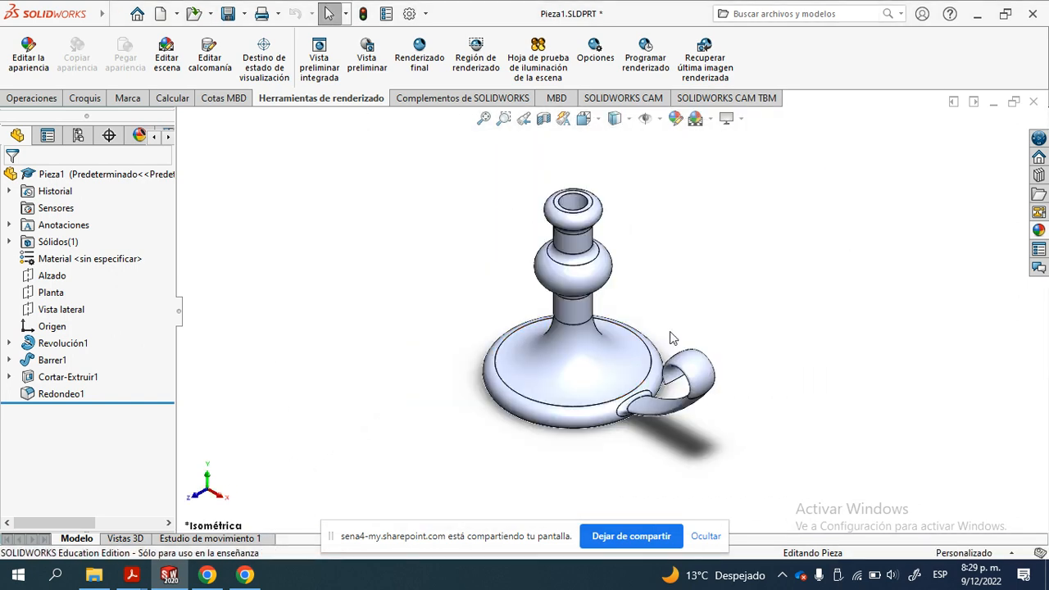
- Turn on the perspective display for the candle holder
scroll(648, 308, "down", 1)
scroll(647, 310, "down", 2)
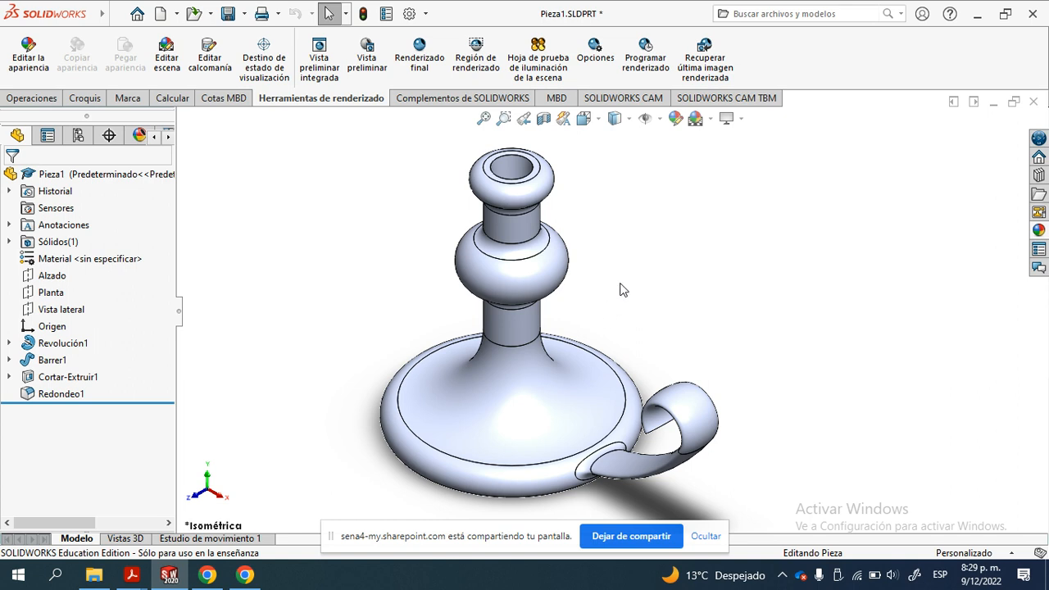
middle_click_drag(625, 243, 649, 234, "ctrl")
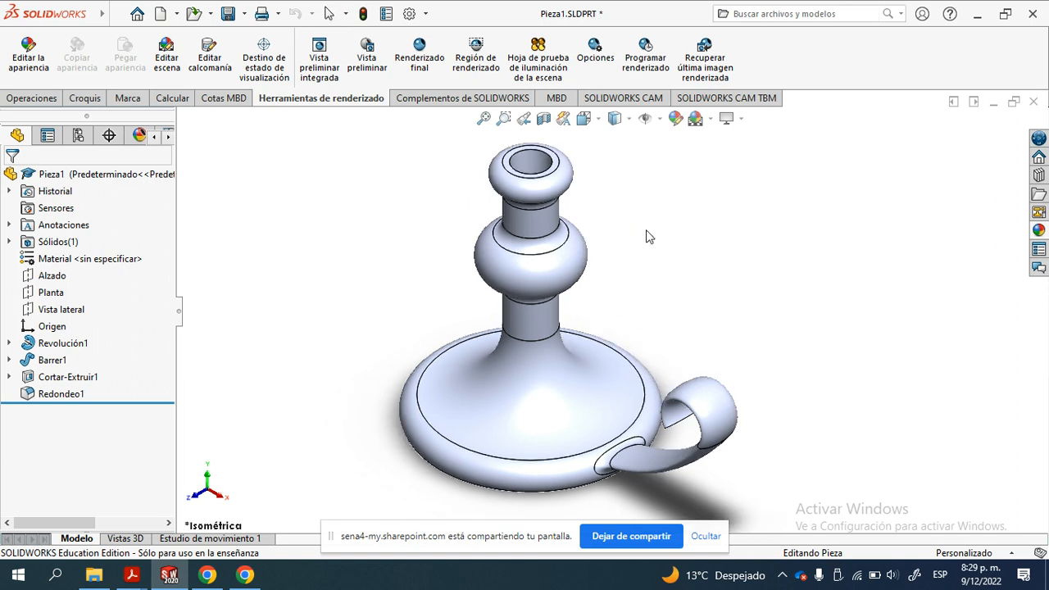
left_click(742, 118)
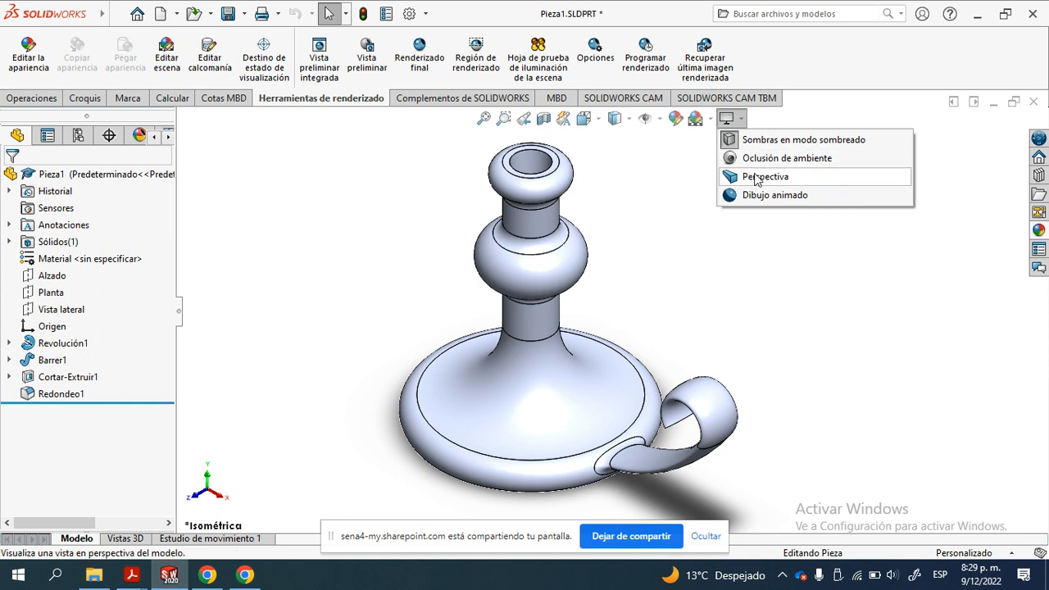
left_click(743, 121)
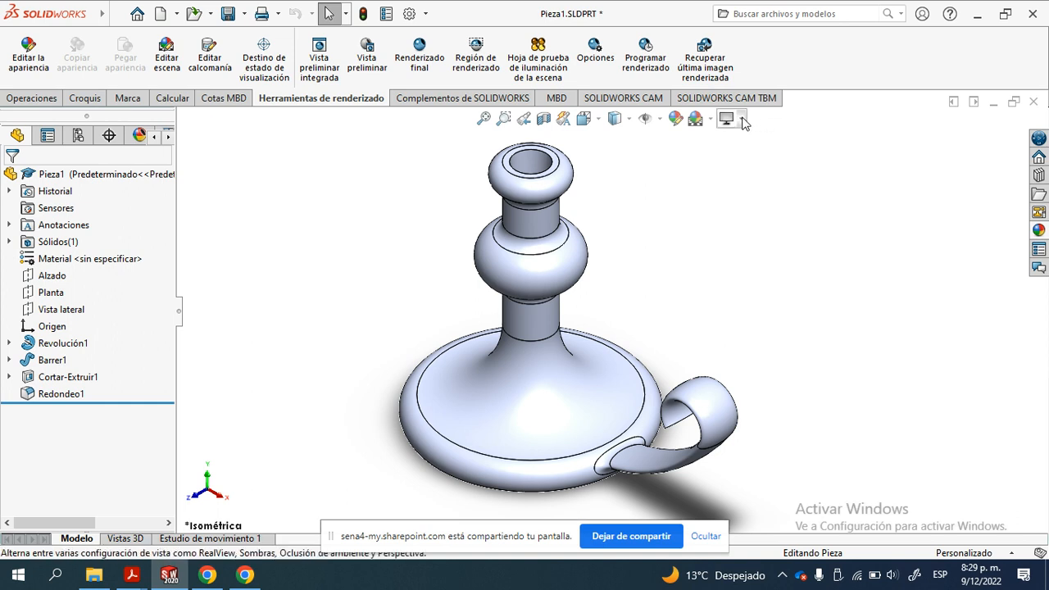
left_click(744, 122)
left_click(763, 178)
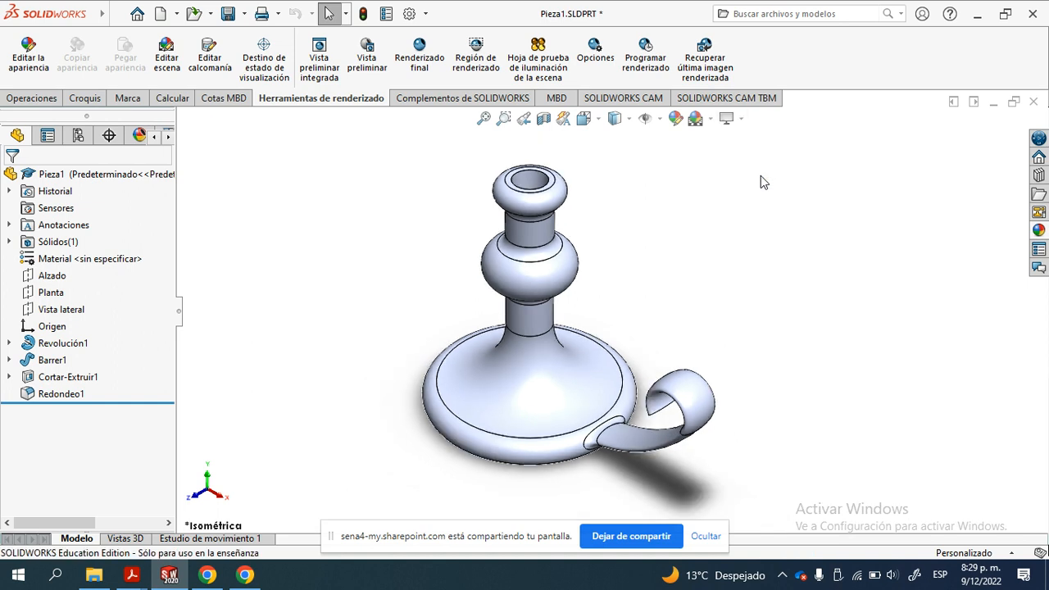
scroll(396, 243, "down", 3)
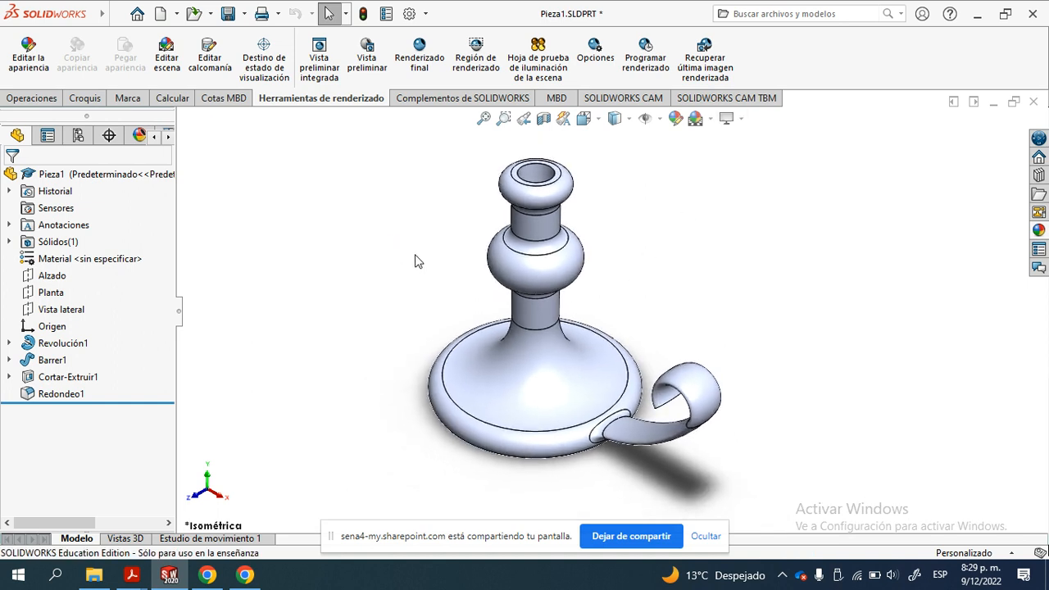
middle_click_drag(456, 270, 392, 259, "ctrl")
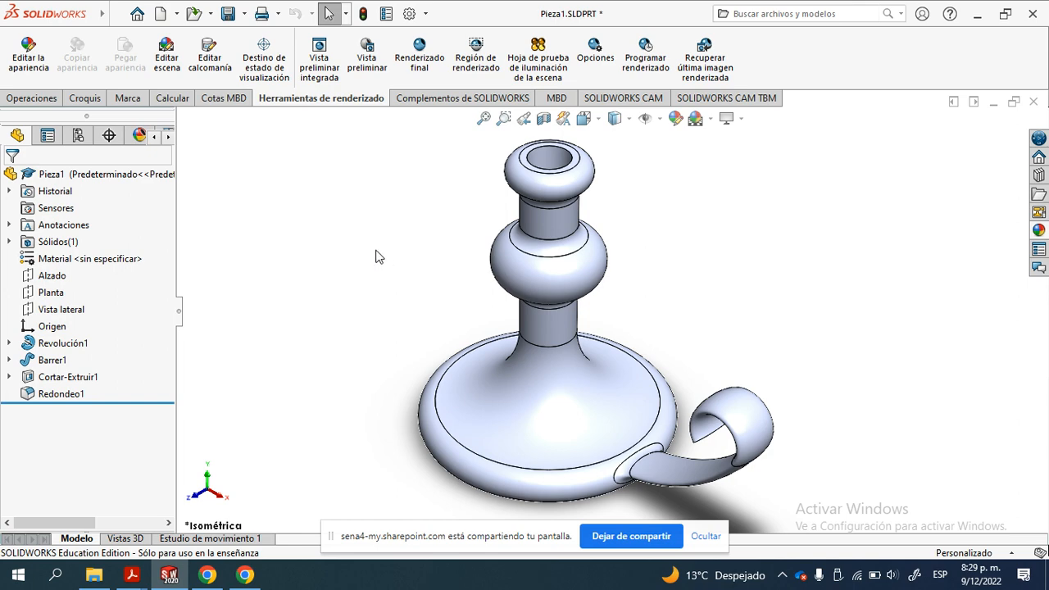
- Show the candle holder in the standard Frontal view, try turning it sideways, and restore the Frontal view
key("space")
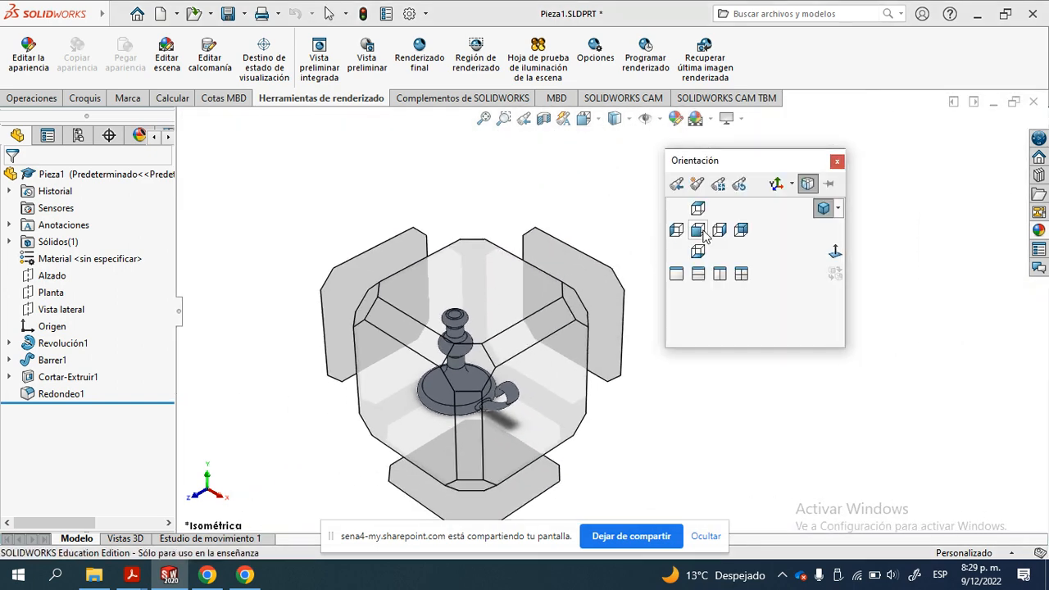
left_click(703, 237)
middle_click_drag(586, 281, 597, 284, "ctrl")
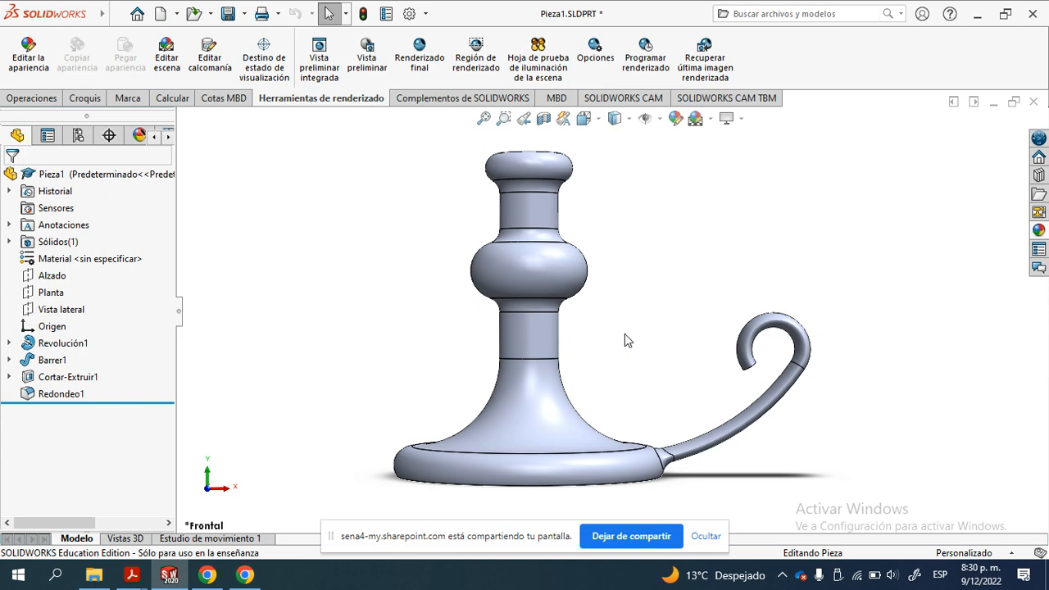
key("Left")
key("Left")
key("Left")
key("Left")
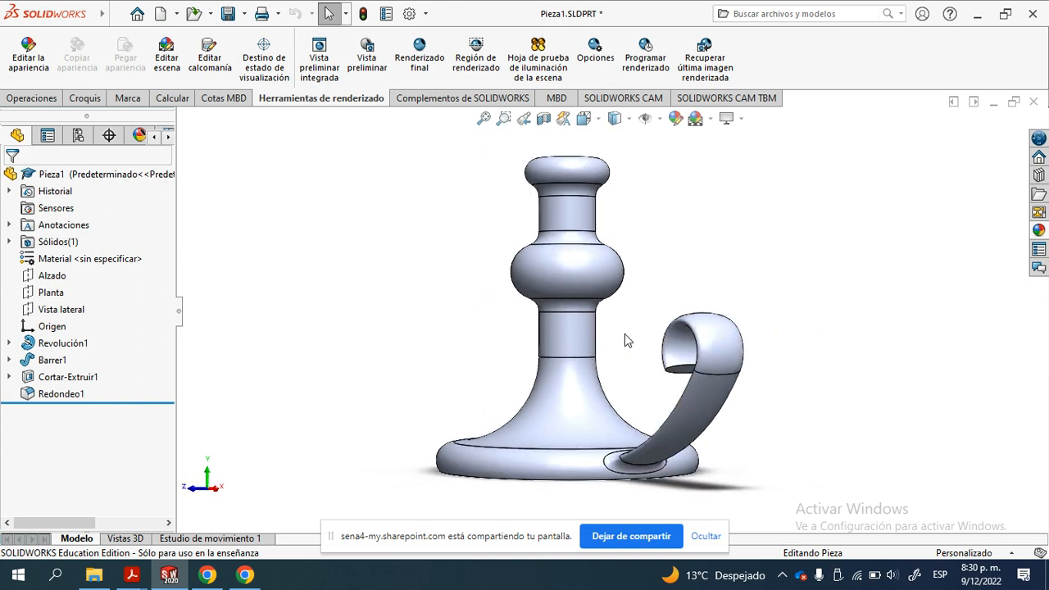
key("Left")
key("Left")
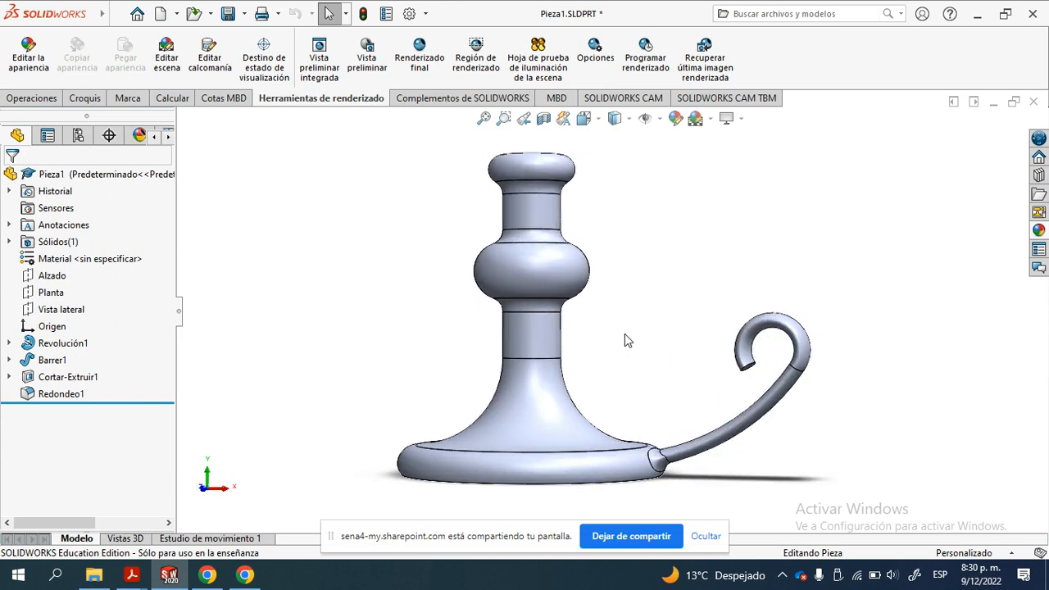
key("space")
left_click(696, 233)
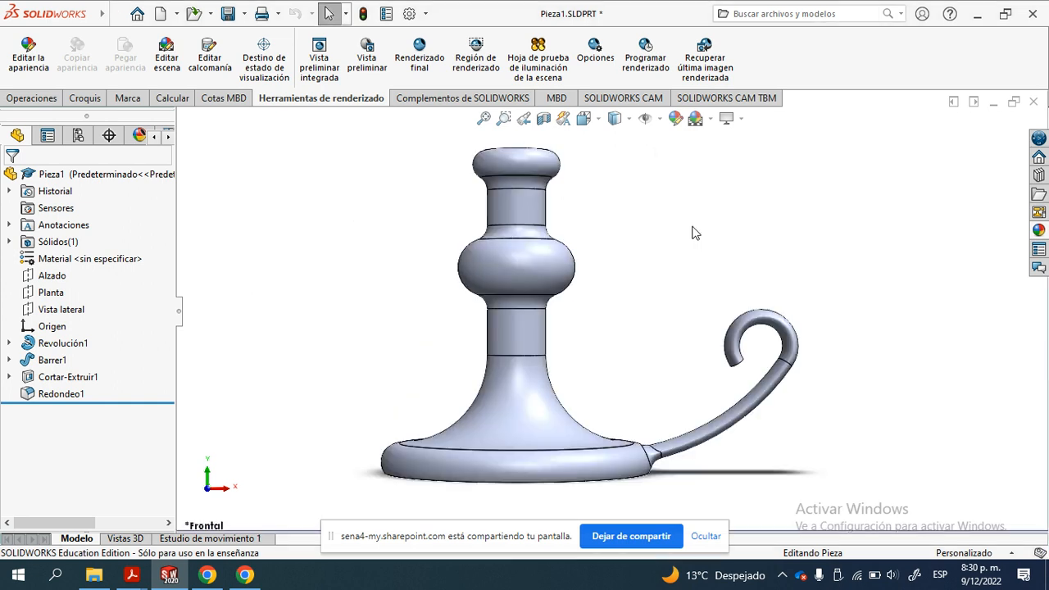
- Rotate the candle holder in fixed increments about its vertical axis to examine the handle from different sides
key("Left")
key("Left")
key("Left")
key("Left")
key("Left")
key("Left")
key("Left")
key("Left")
key("Left")
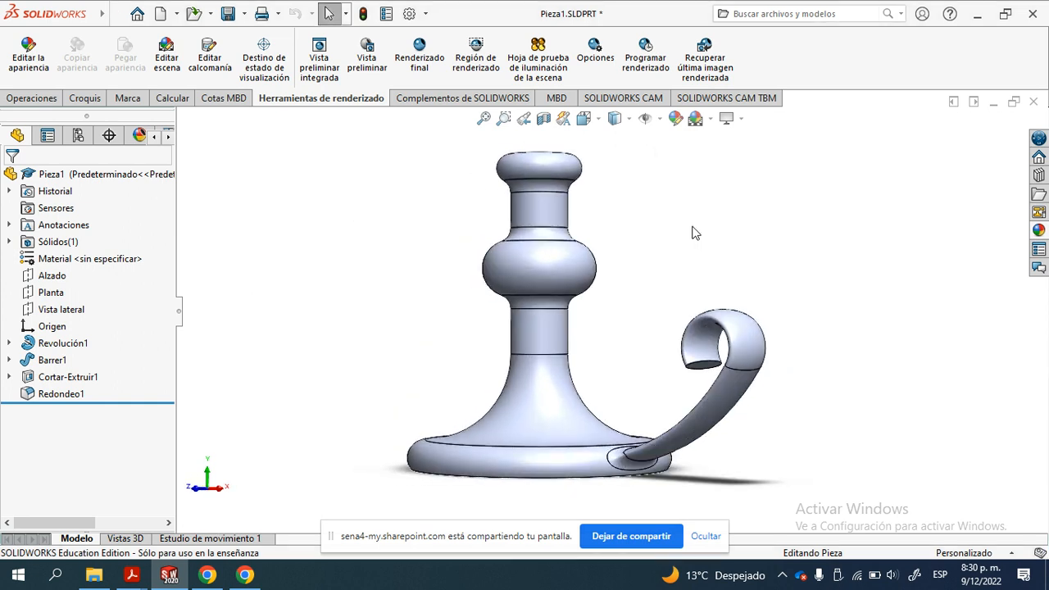
key("Left")
key("Left")
key("Left")
key("Left")
key("Left")
key("Left")
key("Left")
key("Left")
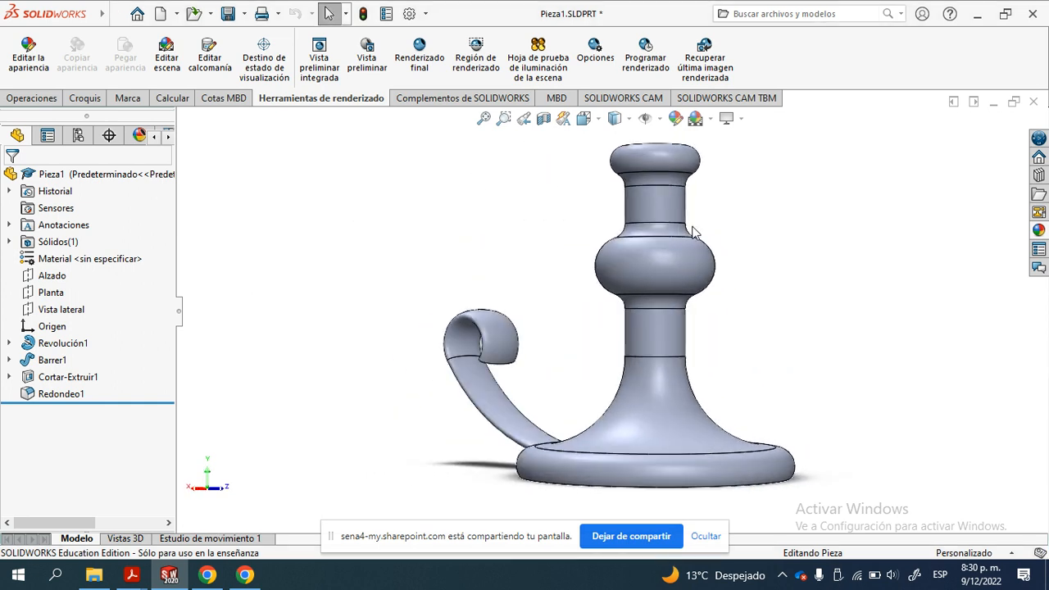
key("Left")
key("Left")
key("Left")
key("Left")
key("Left")
key("Left")
key("Left")
key("Left")
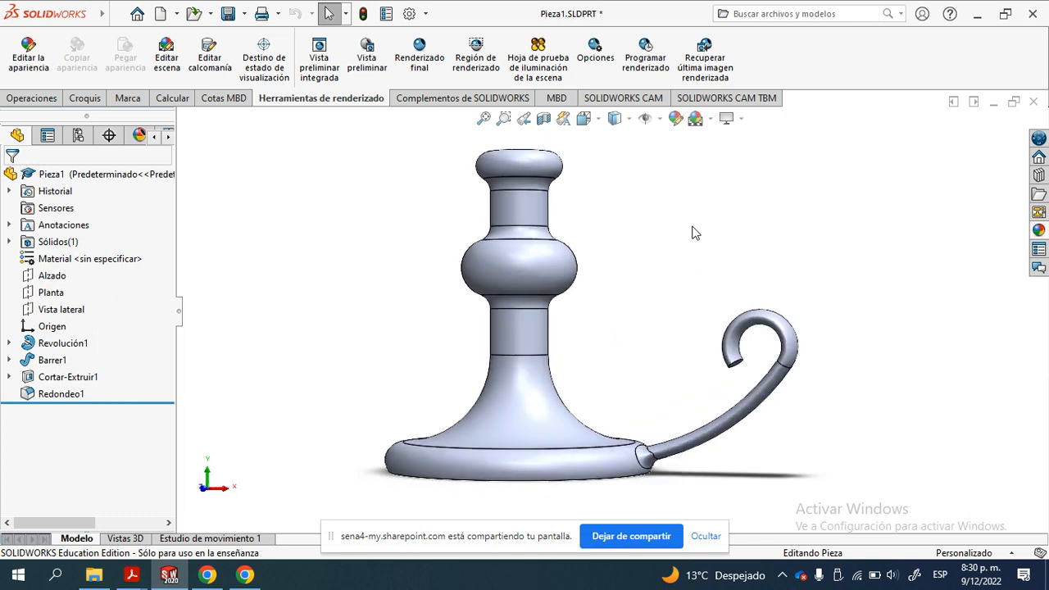
key("Left")
key("Left")
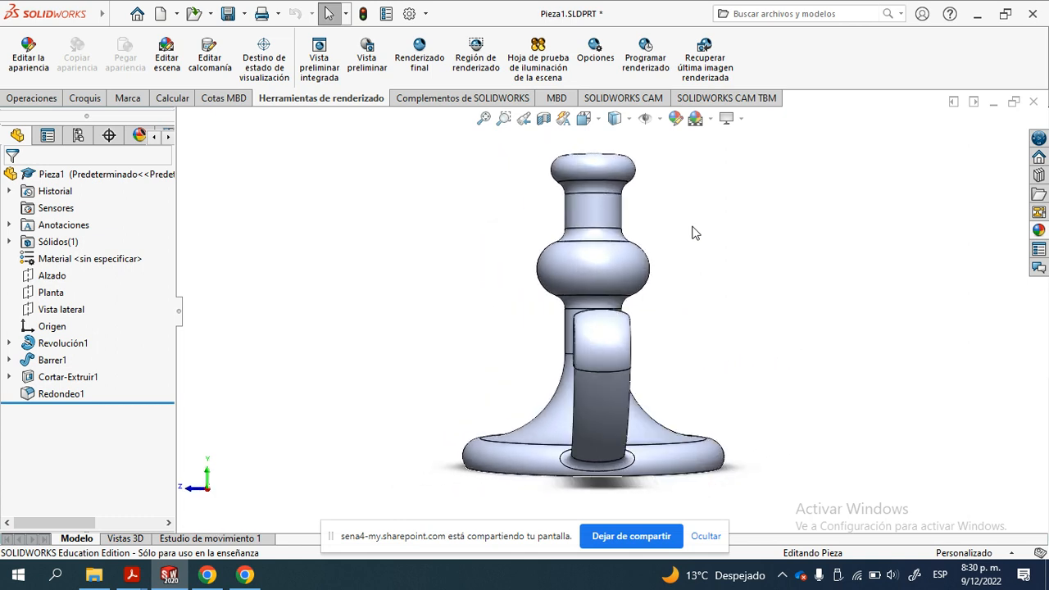
key("Left")
key("Left")
key("Left")
key("Left")
key("Left")
key("Left")
key("Left")
key("Left")
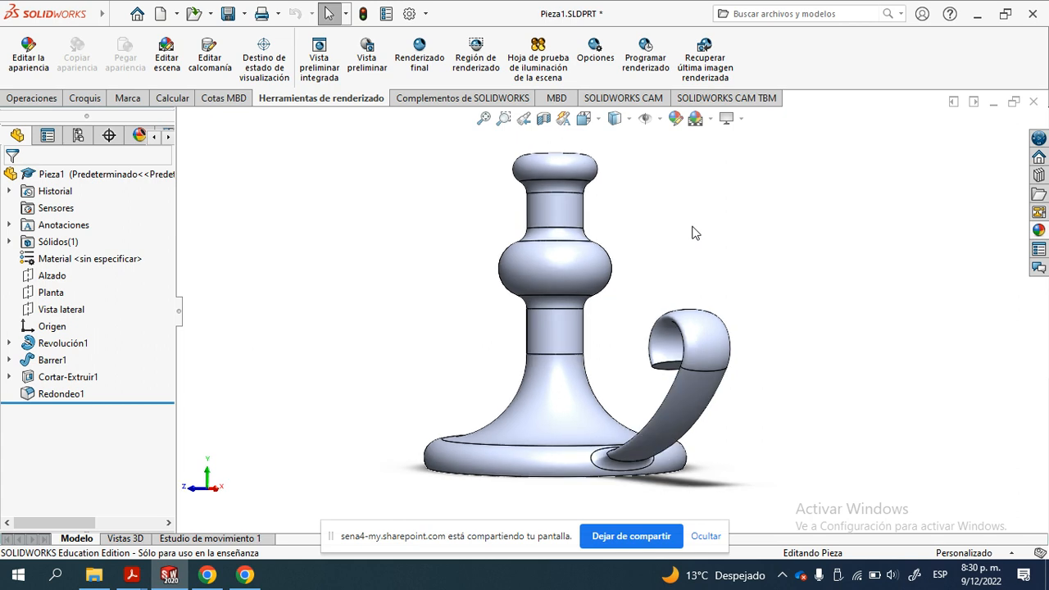
- Tilt the candle holder in fixed increments to examine it from above and from below the base
key("Down")
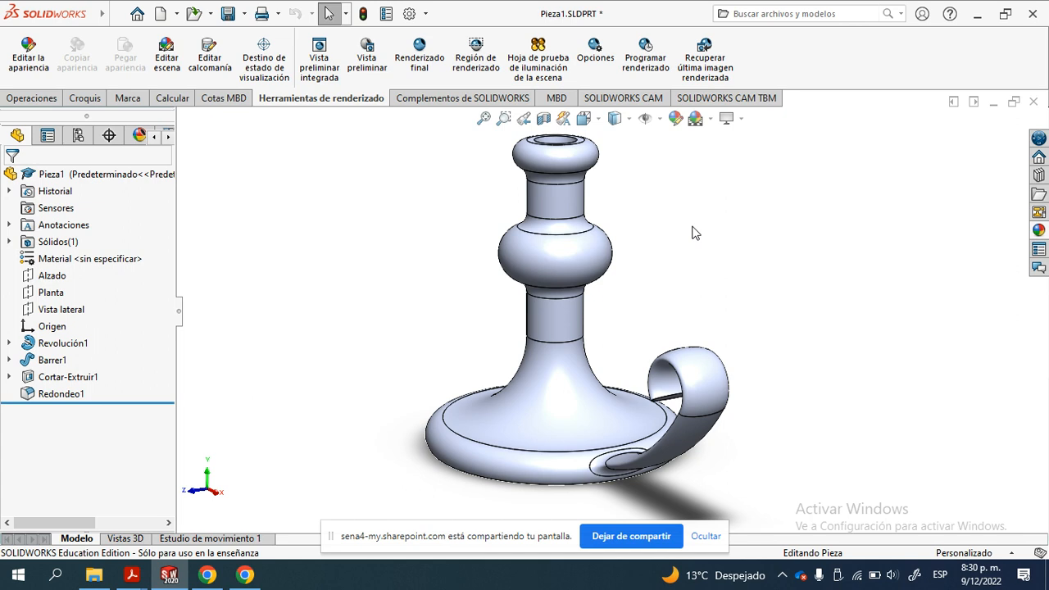
key("Down")
key("Up")
key("Right")
key("Left")
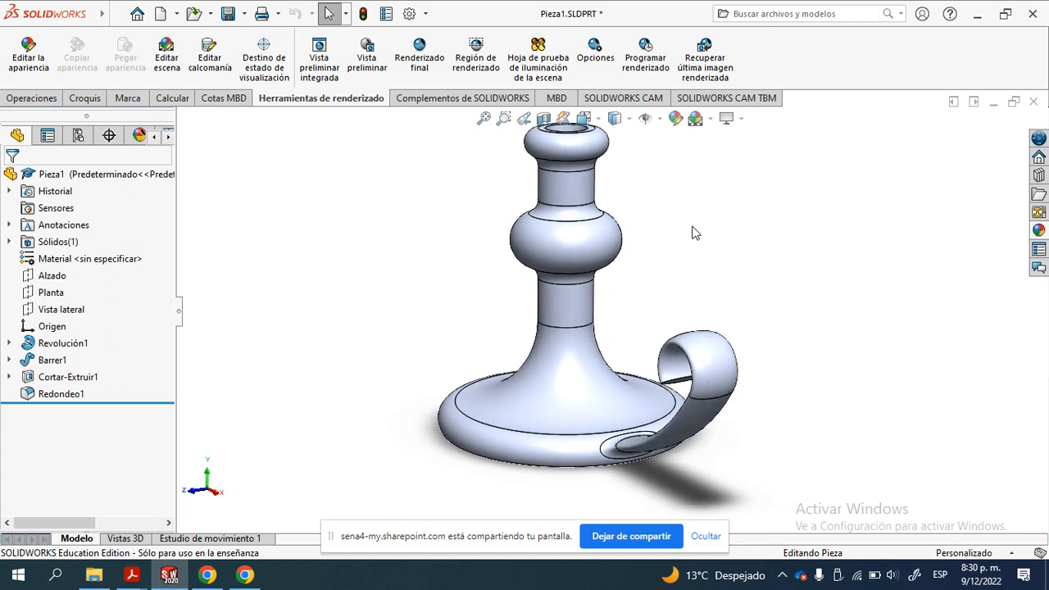
key("Up")
key("Up")
key("Left")
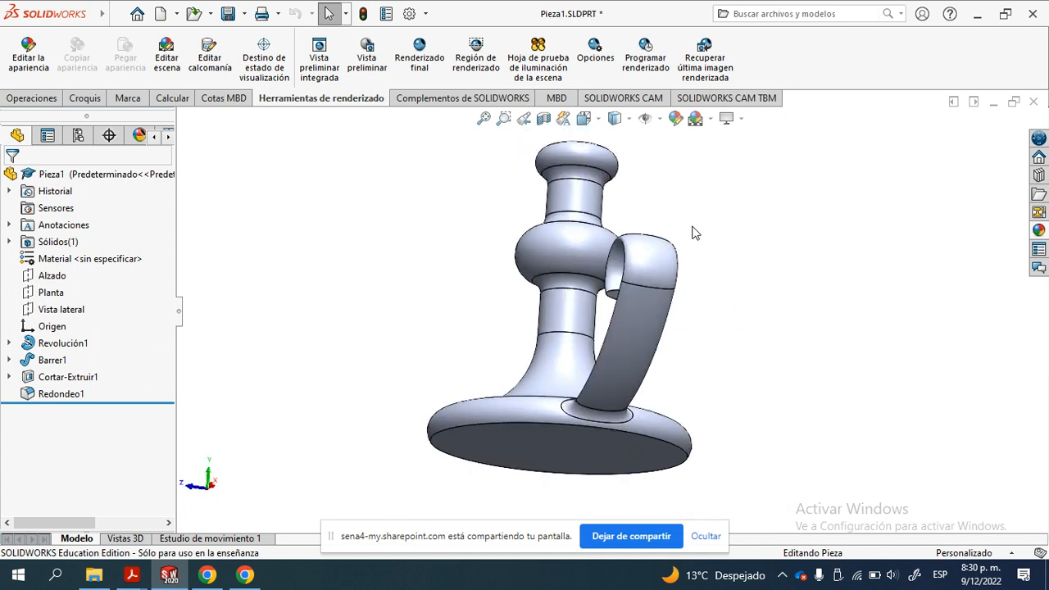
key("Right")
key("Left")
key("Left")
key("Left")
key("Left")
key("Left")
key("Left")
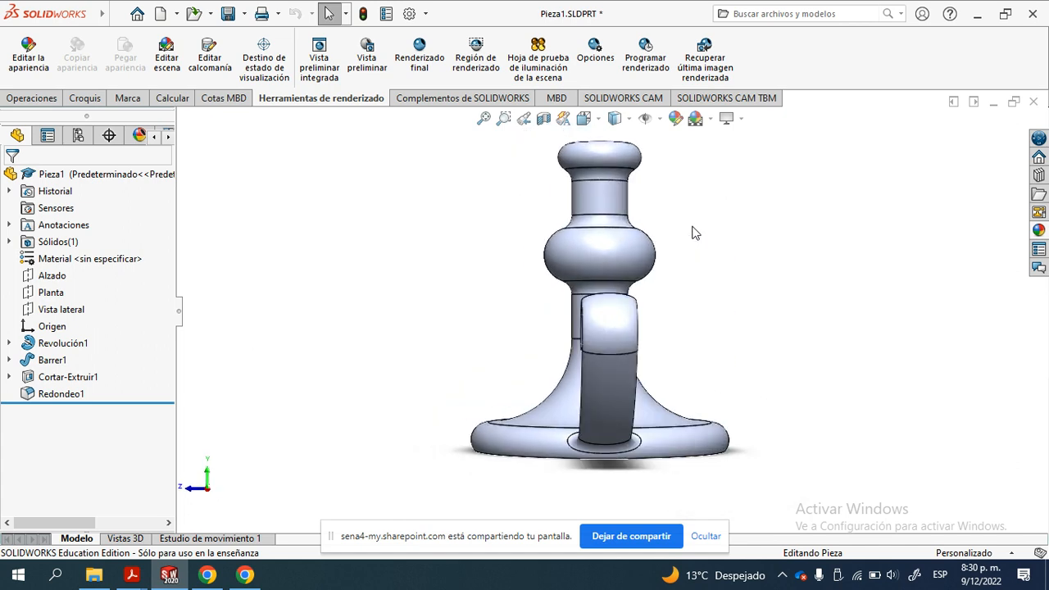
- Turn the level candle holder back and forth to compare side views of its handle
key("Right")
key("Right")
key("Right")
key("Right")
key("Right")
key("Right")
key("Right")
key("Right")
key("Right")
key("Right")
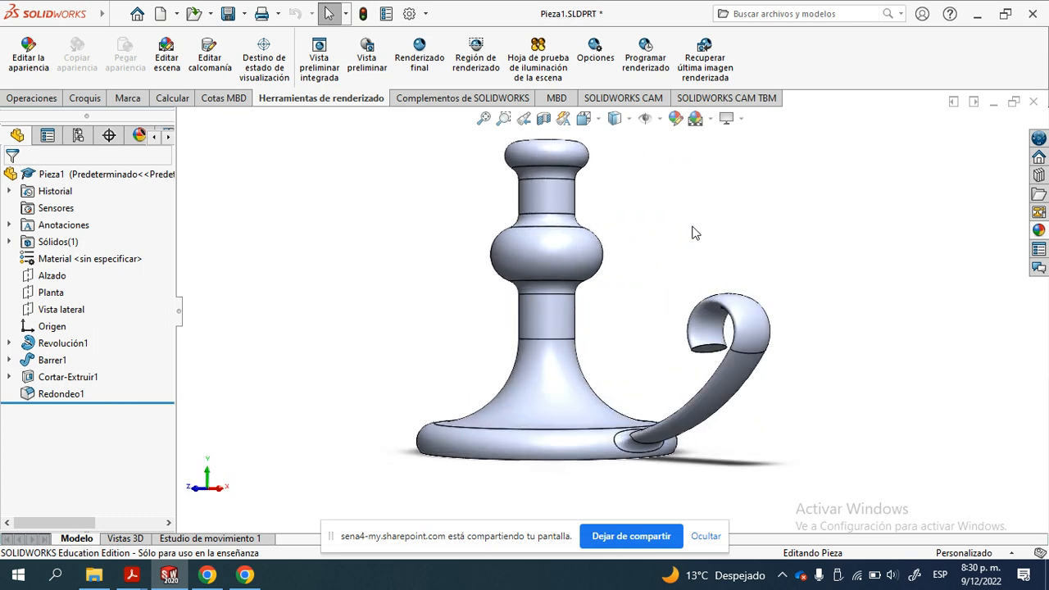
key("Left")
key("Left")
key("Left")
key("Left")
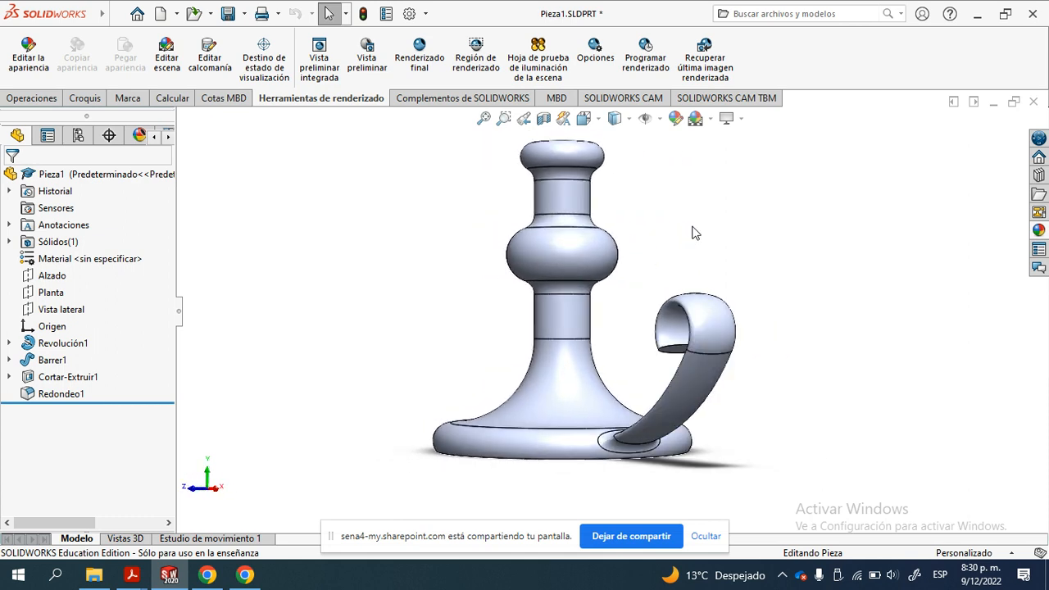
- Tilt the candle holder between a level view and views from above to compare possible render angles
key("Down")
key("Down")
key("Down")
key("Down")
key("Down")
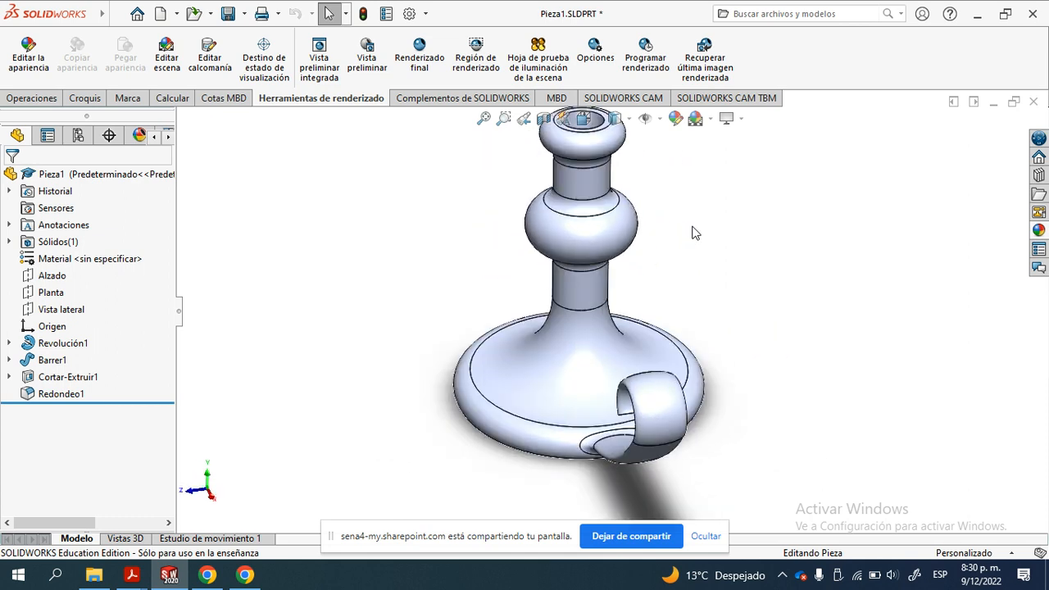
key("Down")
key("Down")
key("Down")
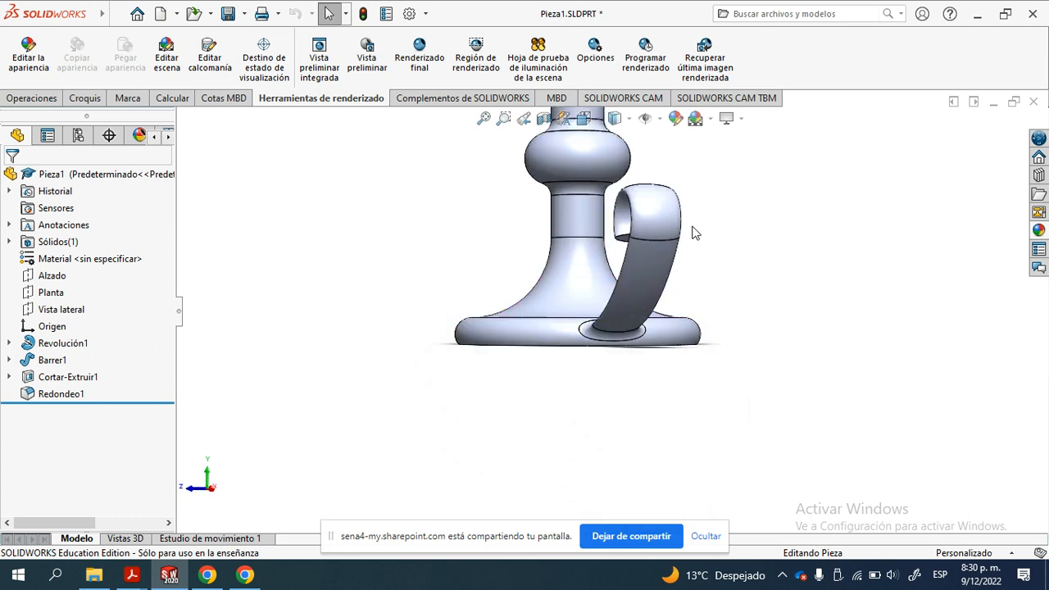
key("Up")
key("Up")
key("Up")
key("Down")
key("Down")
- Orbit the candle holder freely to compare oblique views from above
middle_click_drag(693, 233, 645, 390, "ctrl")
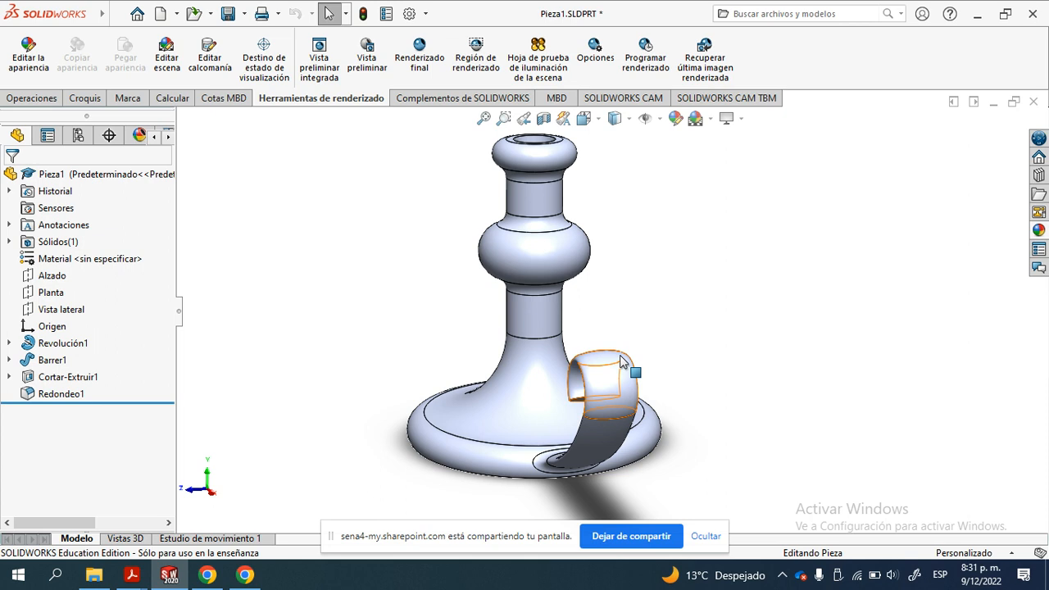
middle_click_drag(505, 360, 701, 445)
scroll(530, 383, "down", 1)
scroll(560, 389, "up", 3)
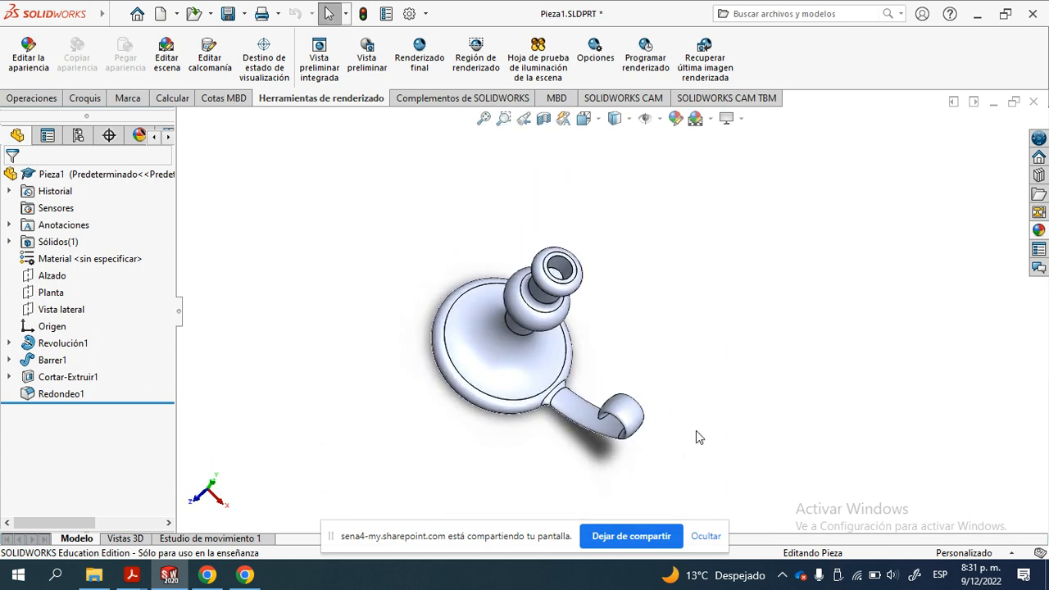
scroll(629, 365, "down", 2)
middle_click_drag(631, 354, 627, 324, "ctrl")
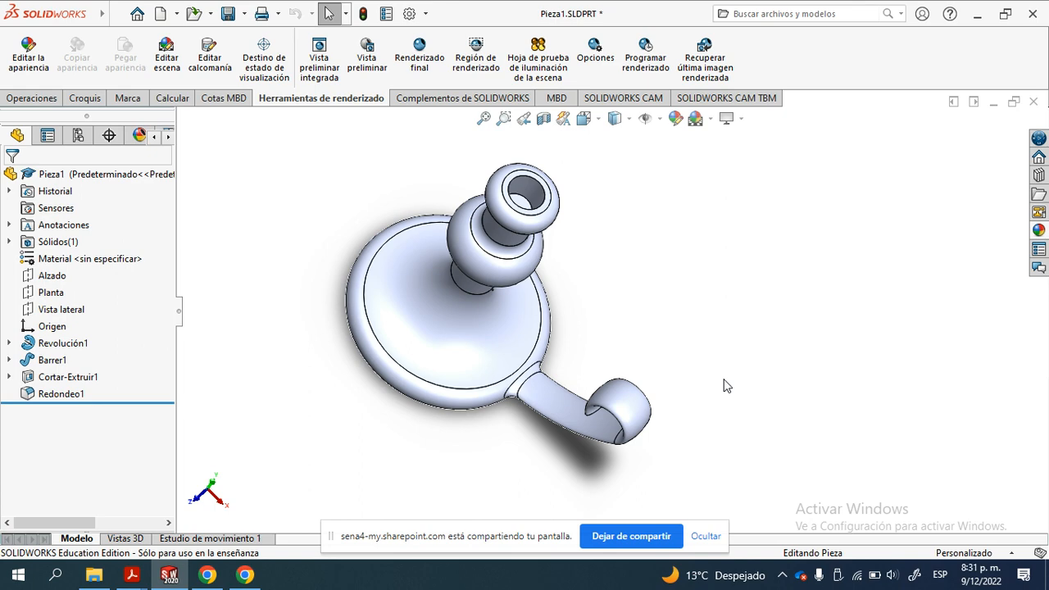
middle_click_drag(586, 264, 584, 205)
- Orient the candle holder from the Frontal view, turned toward its handle and tilted one increment to look slightly from above
key("space")
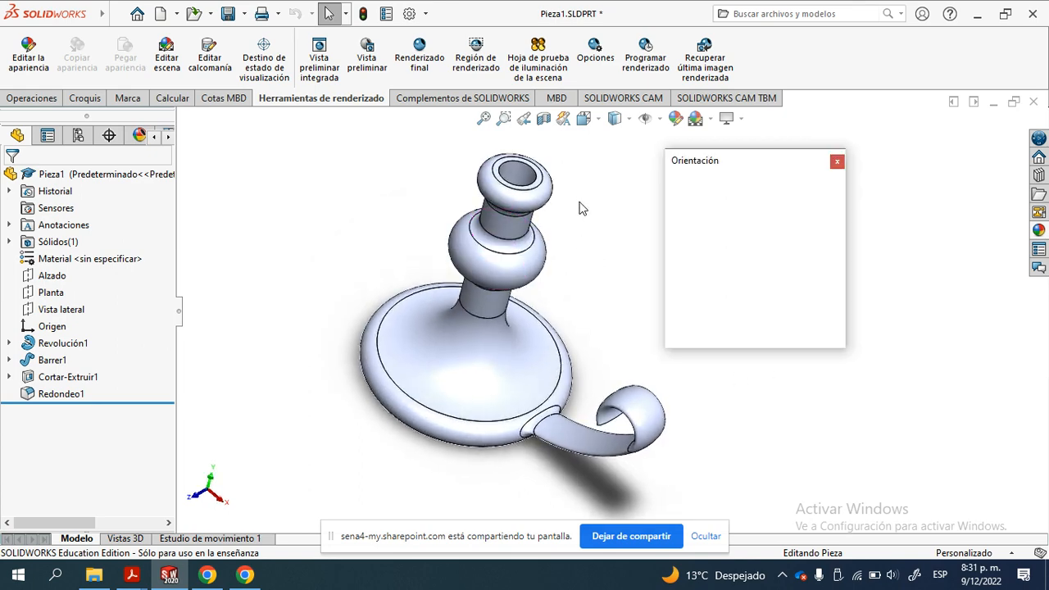
left_click(697, 234)
middle_click_drag(631, 287, 603, 315)
key("space")
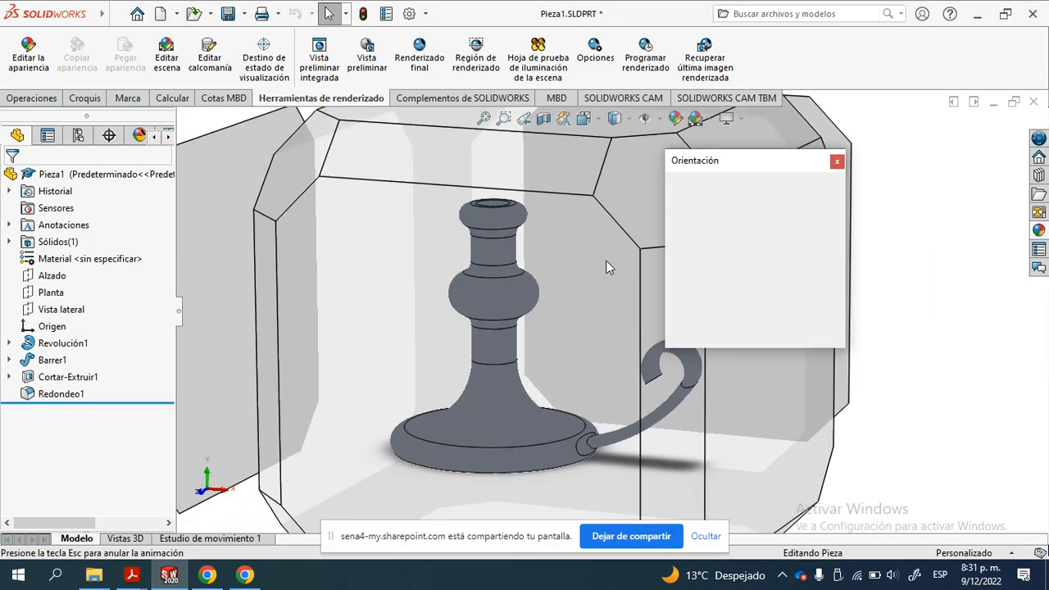
left_click(698, 229)
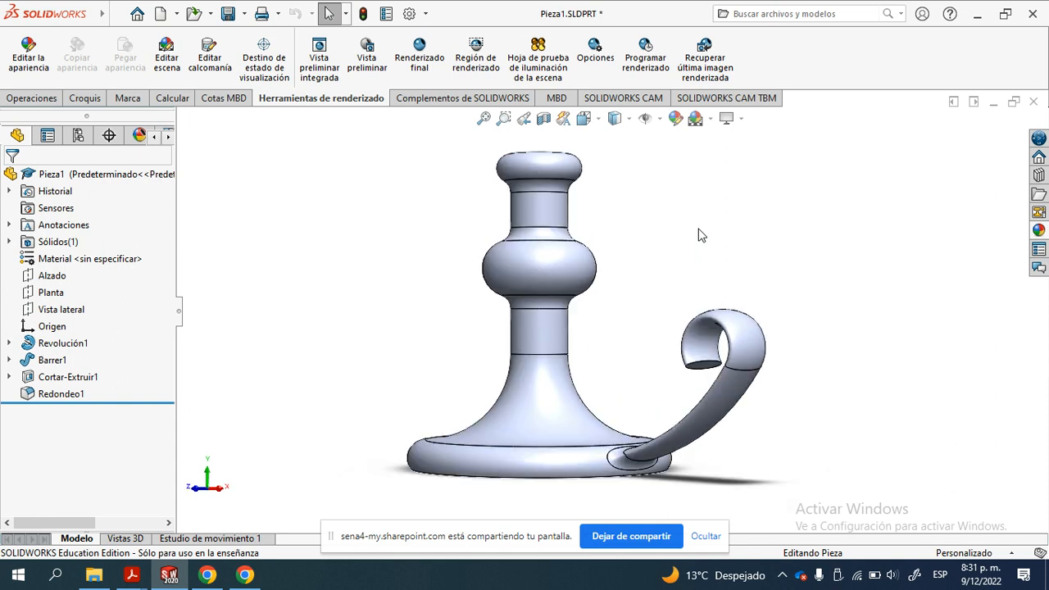
key("Down")
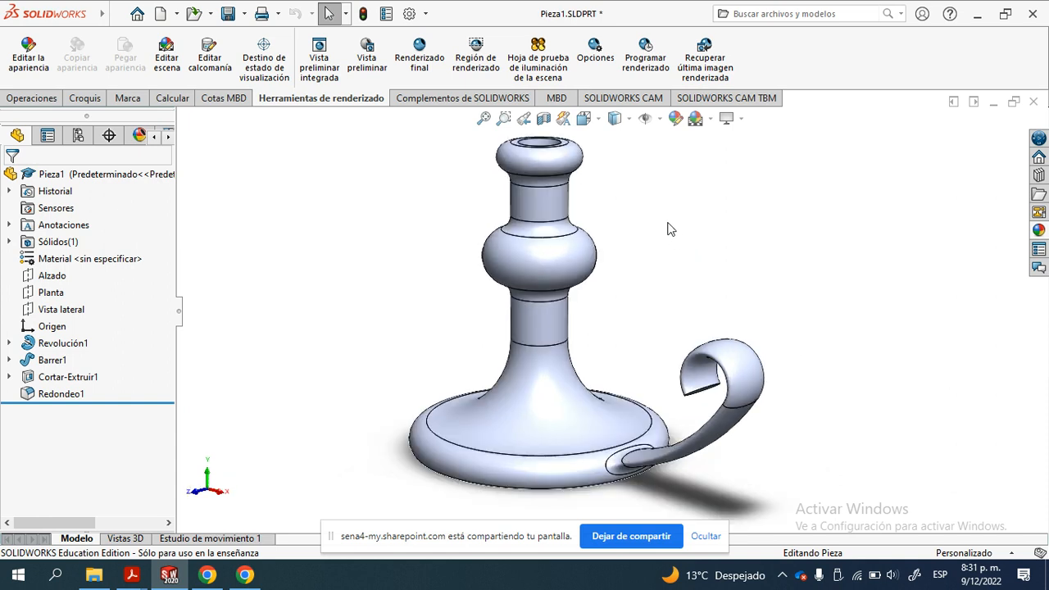
middle_click_drag(637, 268, 623, 267, "ctrl")
- Open the perspective view settings and set the observer position to 1
left_click(125, 14)
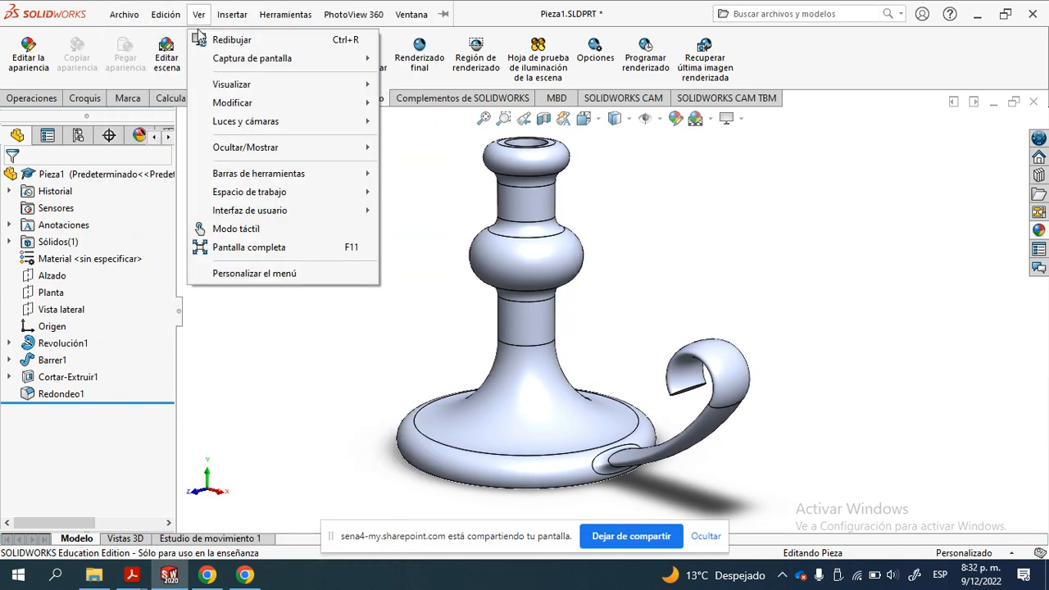
mouse_move(227, 103)
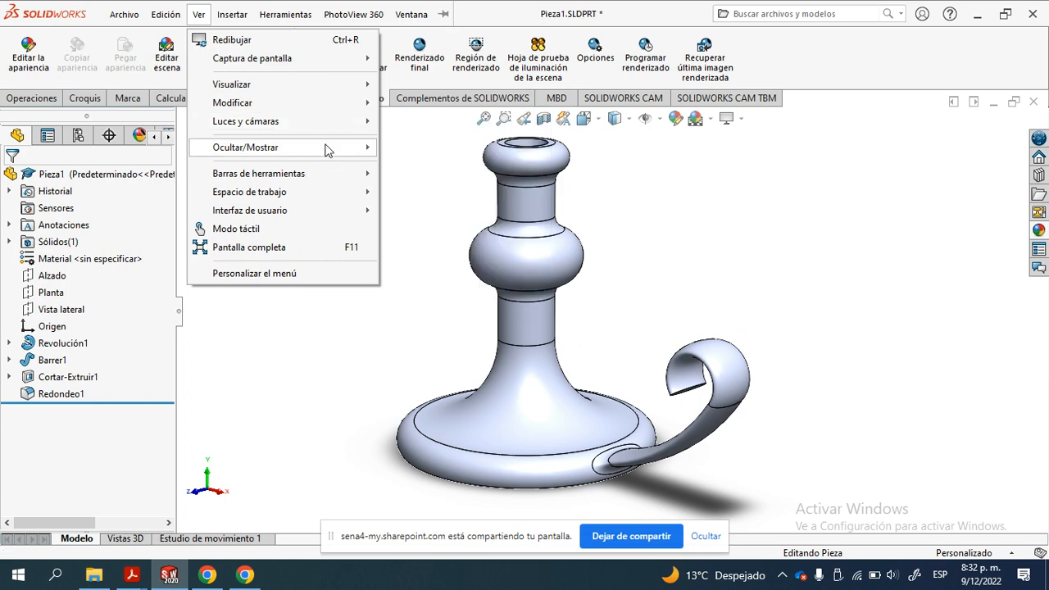
mouse_move(326, 147)
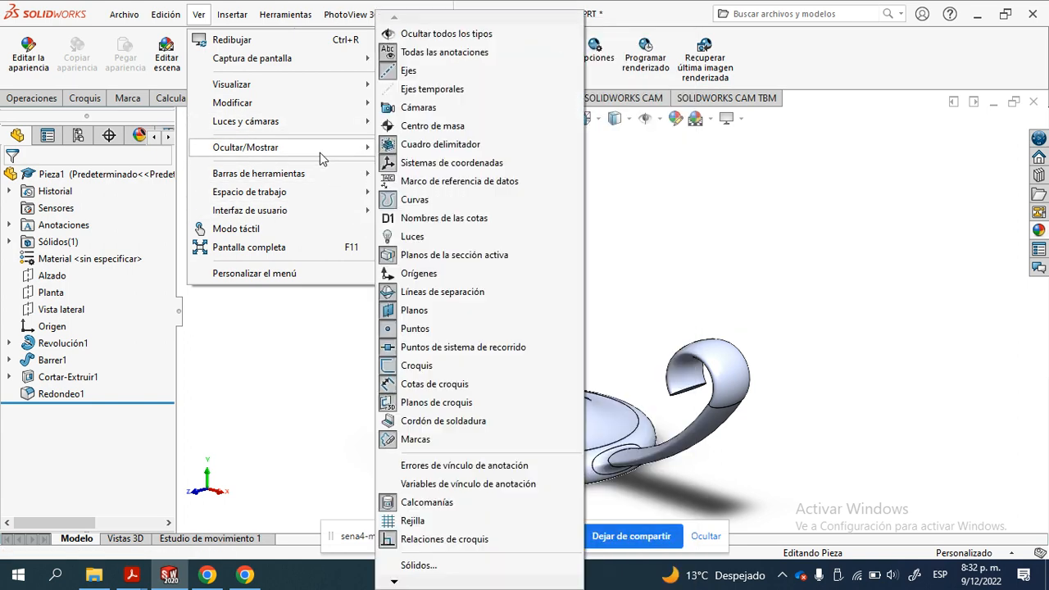
mouse_move(300, 103)
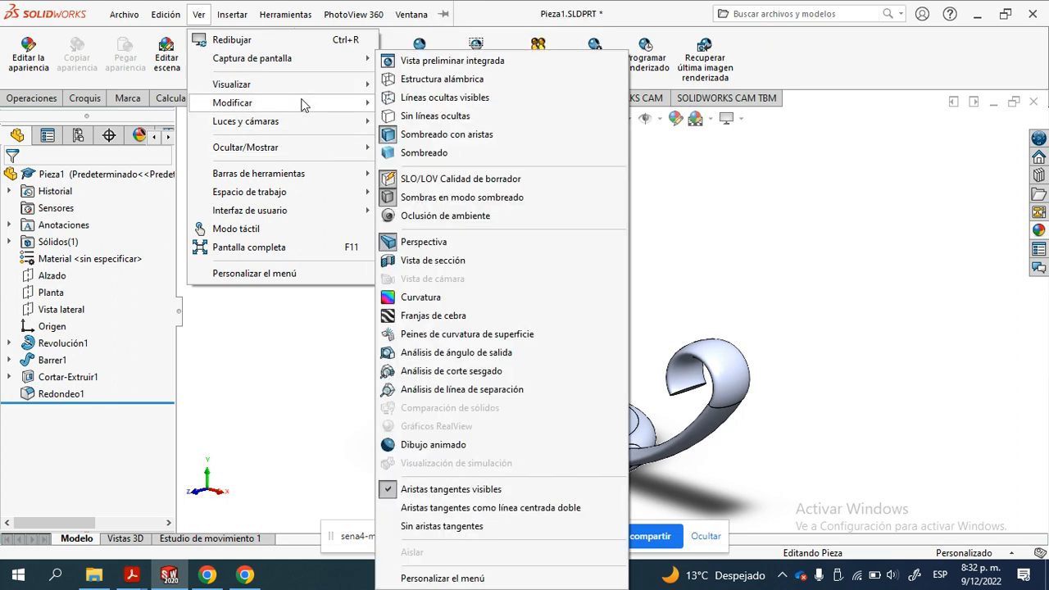
left_click(431, 340)
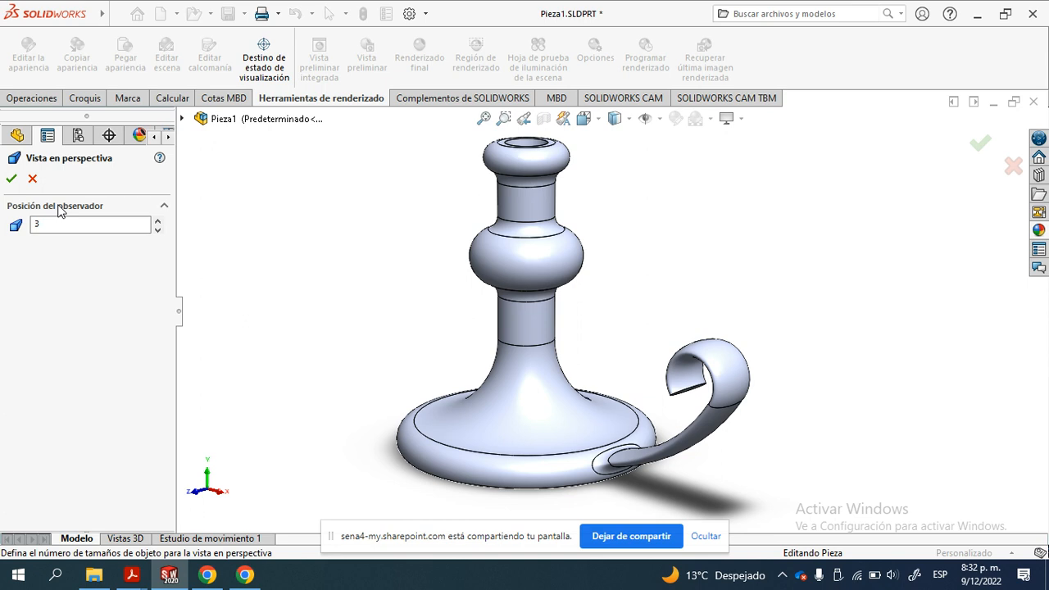
left_click(157, 231)
left_click(157, 231)
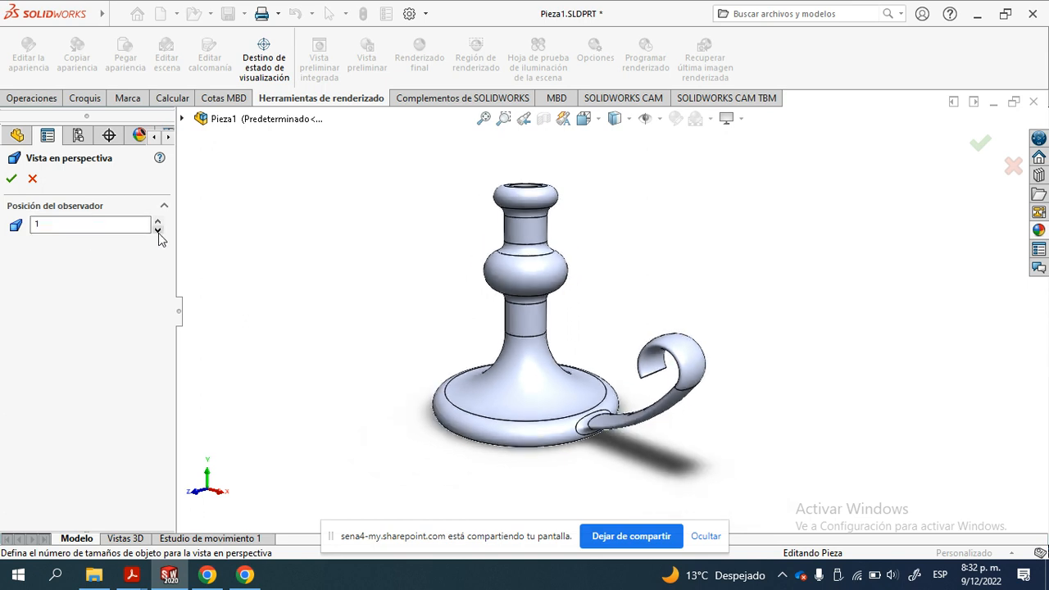
- Raise the observer position step by step to 17 to compare weaker perspective distortion on the candle holder
left_click(158, 220)
left_click(158, 220)
left_click(158, 221)
left_click(158, 220)
left_click(158, 220)
left_click(158, 221)
left_click(158, 221)
left_click(158, 220)
left_click(158, 220)
left_click(159, 221)
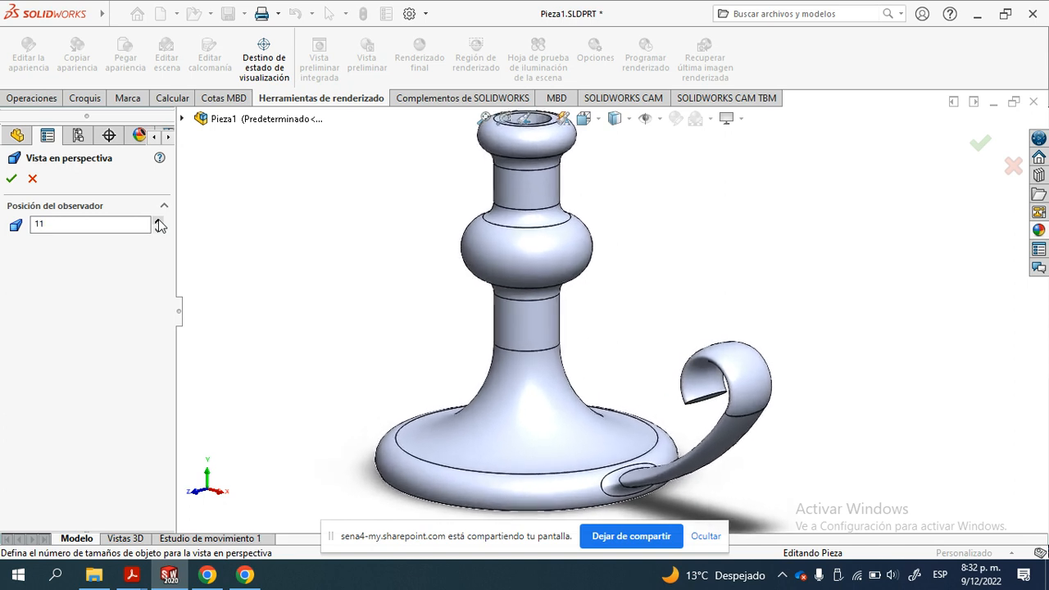
left_click(158, 221)
left_click(158, 221)
left_click(158, 221)
left_click(159, 221)
left_click(158, 221)
left_click(158, 221)
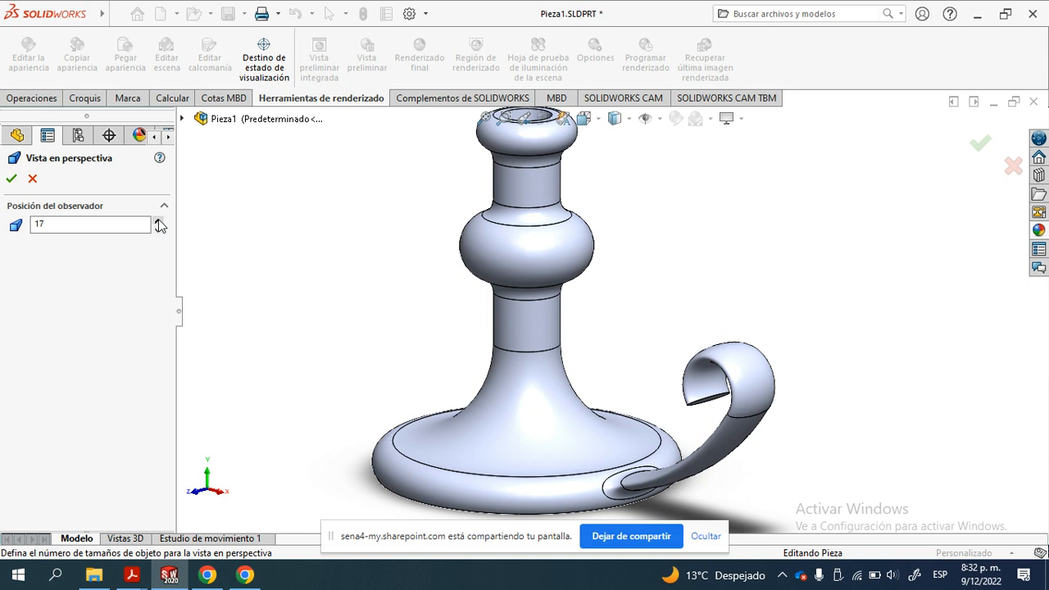
- Bring the observer position back down to 1 and accept the perspective settings
left_click(158, 228)
left_click(158, 229)
left_click(159, 228)
left_click(158, 229)
left_click(158, 229)
left_click(159, 228)
left_click(158, 229)
left_click(158, 229)
left_click(159, 228)
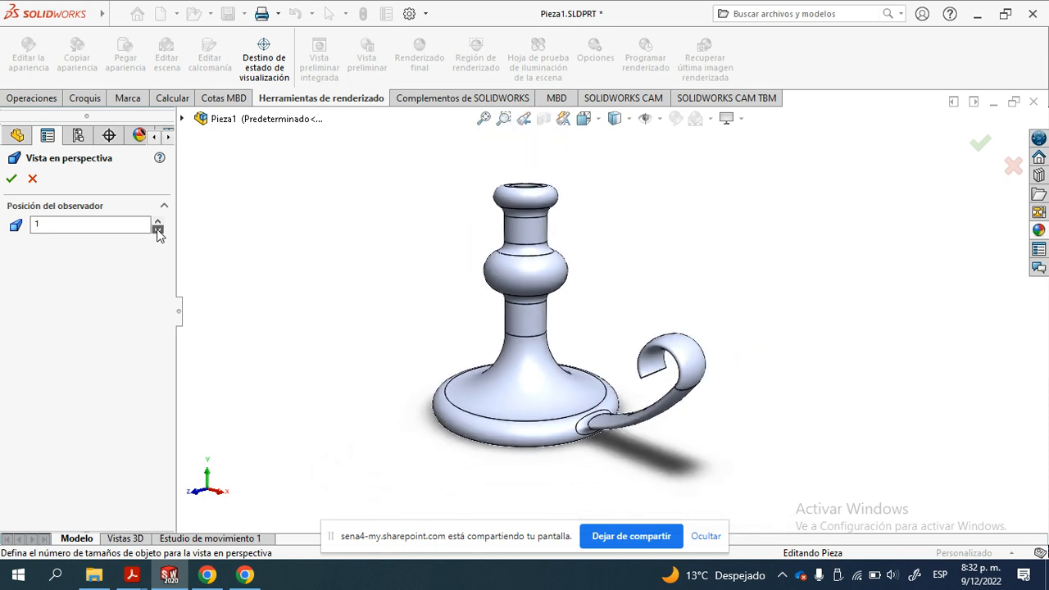
left_click(10, 180)
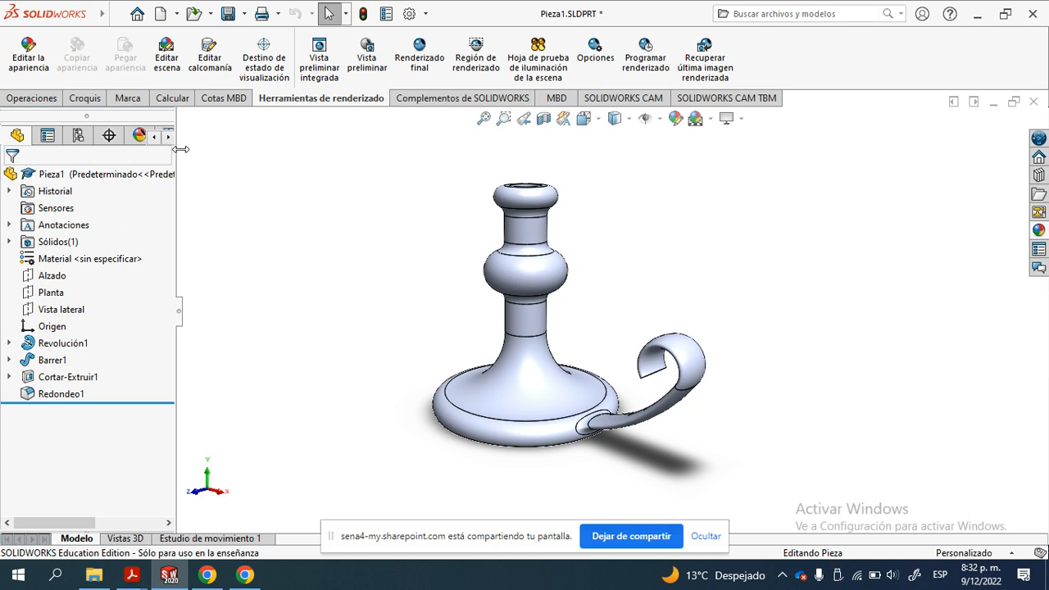
- Review the appearances and decals in the DisplayManager, and add a camera under the scene, lights and cameras
left_click_drag(177, 150, 257, 148)
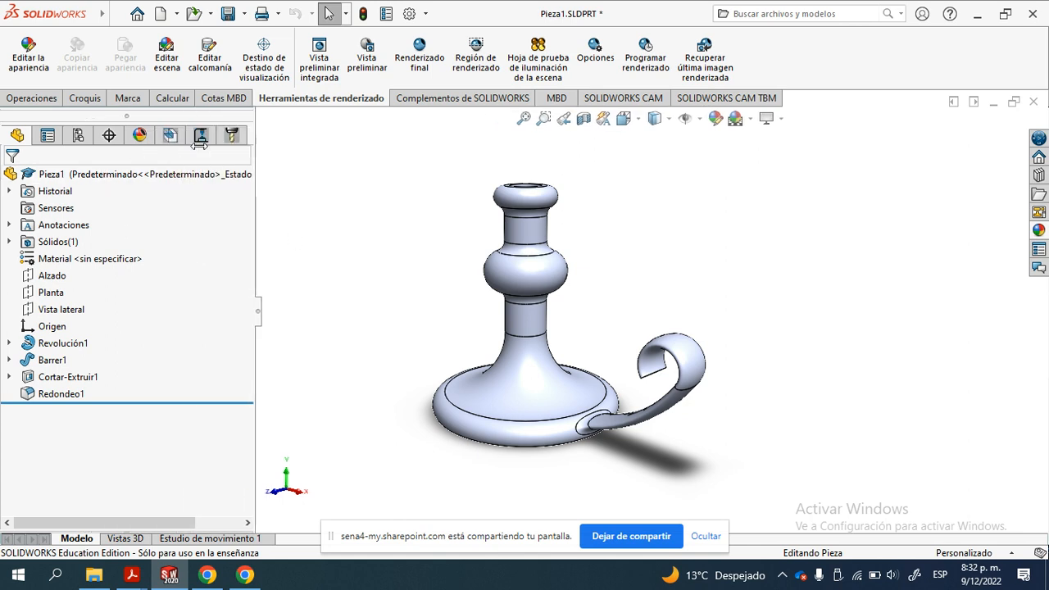
left_click(138, 138)
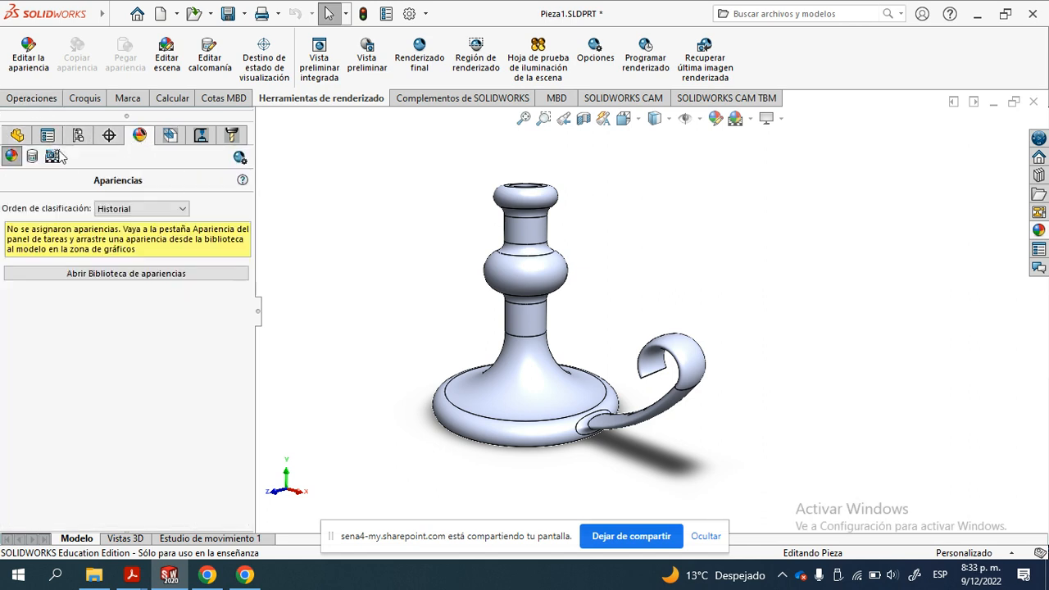
left_click(13, 157)
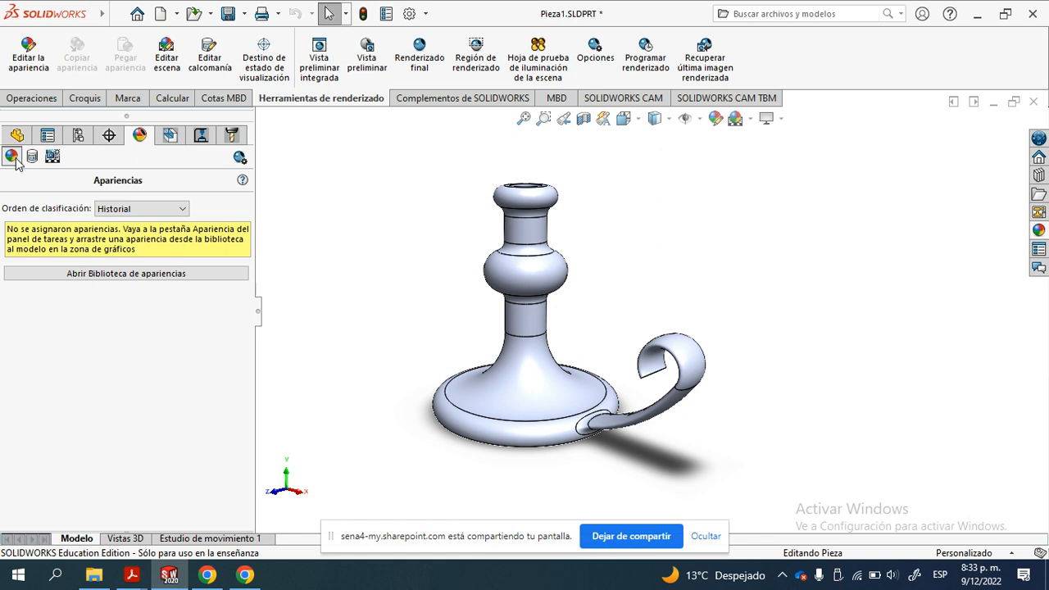
left_click(32, 157)
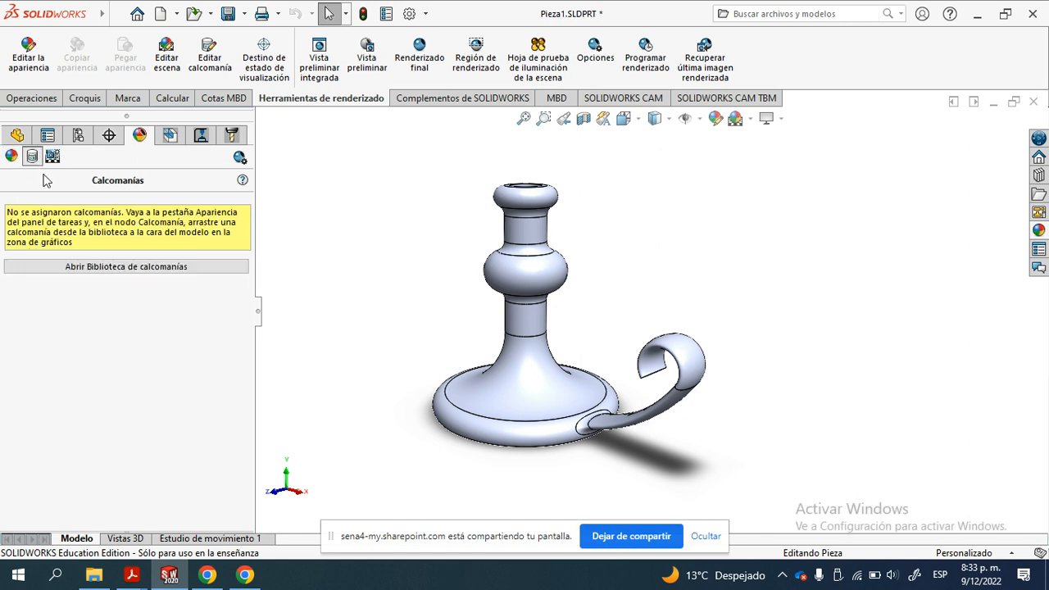
left_click(52, 158)
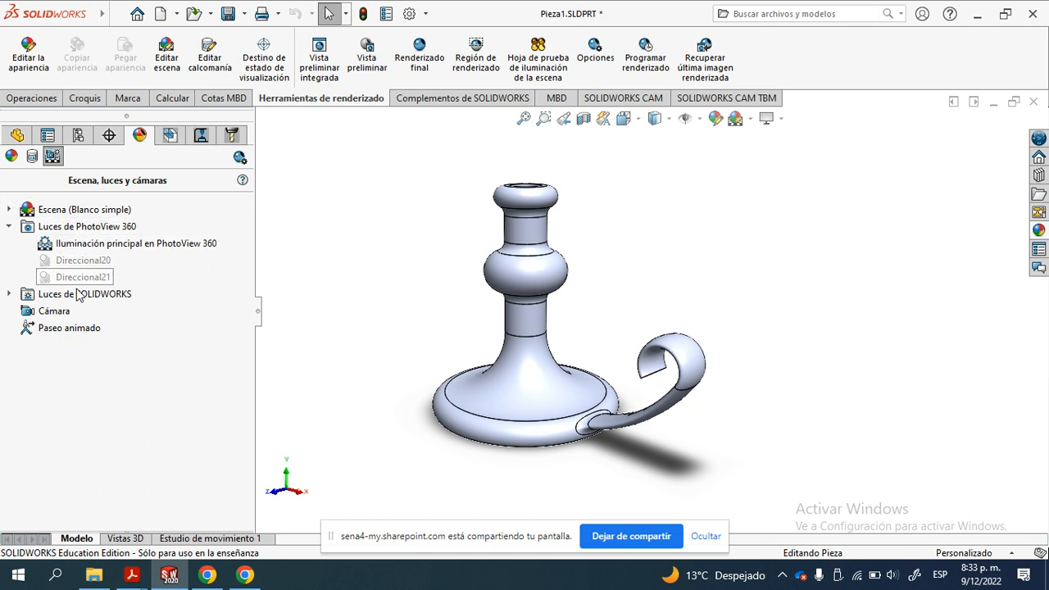
left_click(52, 311)
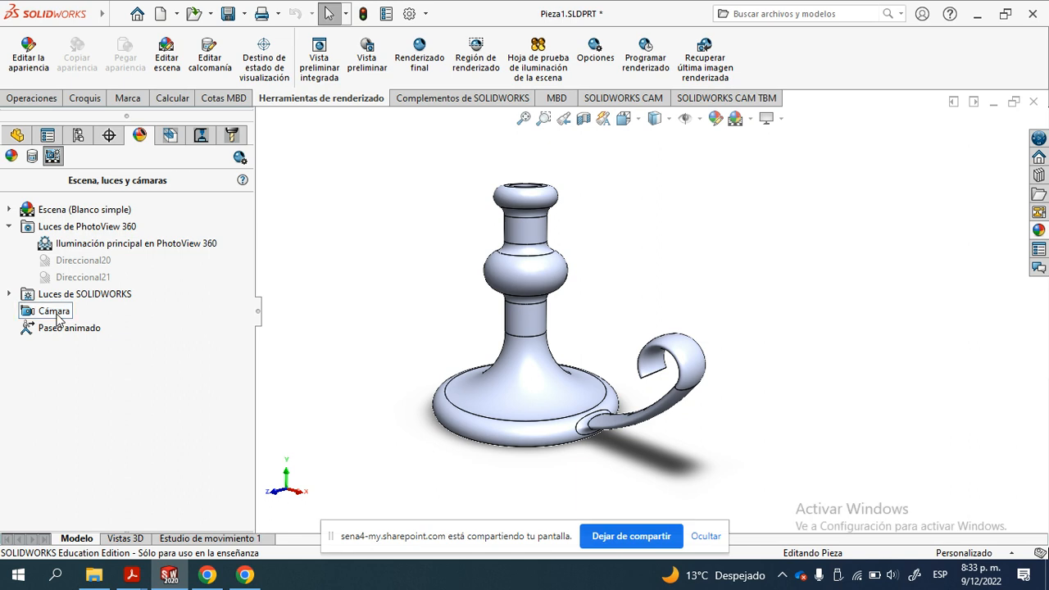
right_click(57, 316)
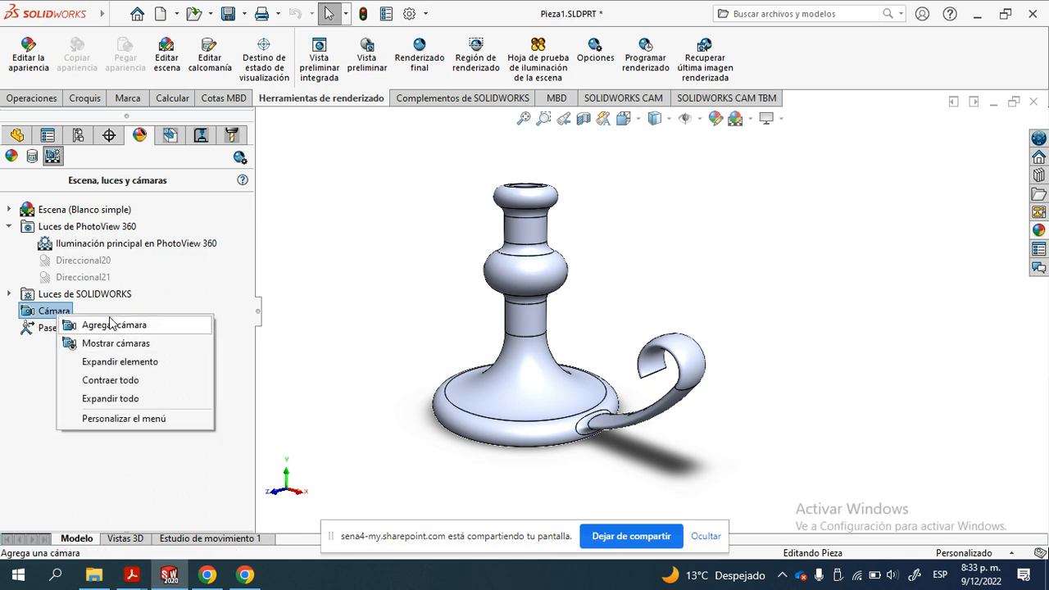
left_click(104, 327)
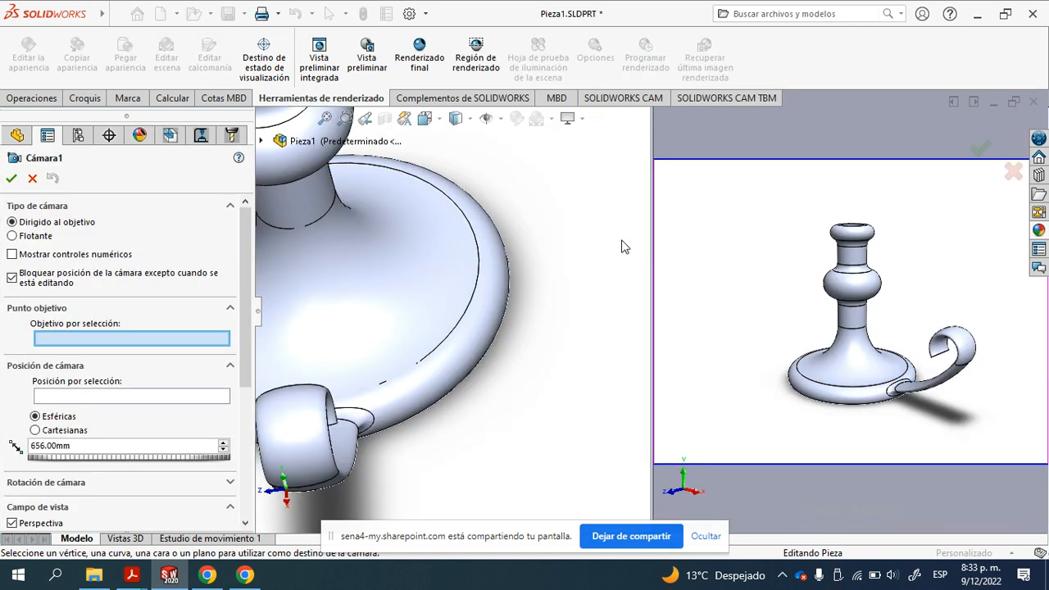
- Enlarge the camera preview and reposition the camera and its target point about 373 mm apart, closer to the candle holder
left_click_drag(255, 155, 180, 163)
scroll(386, 295, "up", 10)
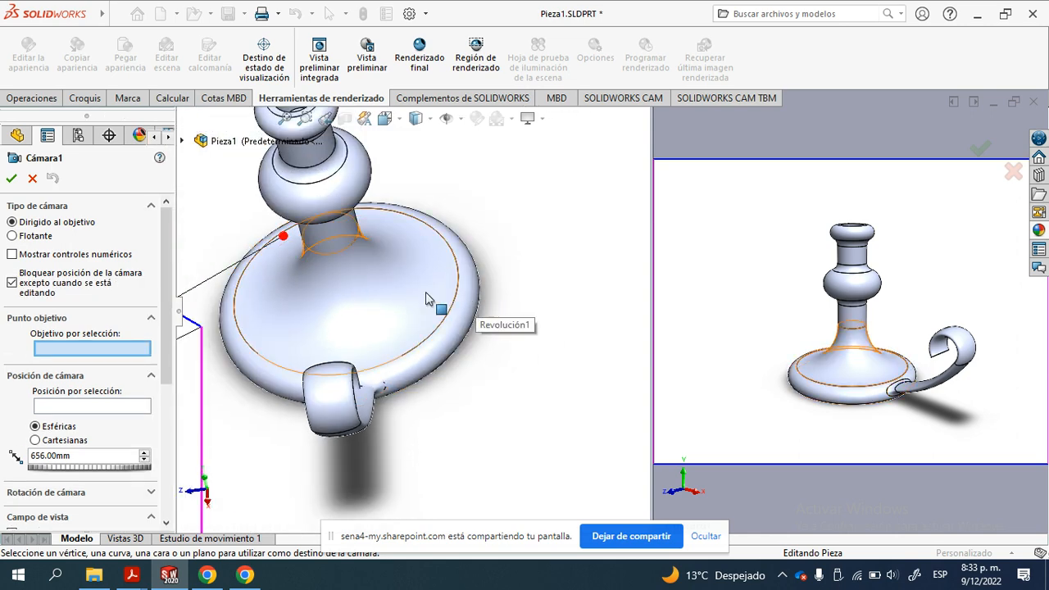
scroll(397, 308, "up", 3)
scroll(316, 296, "down", 2)
mouse_move(350, 281)
middle_mouse_down("ctrl")
mouse_move(373, 253)
mouse_move(308, 260)
mouse_move(361, 279)
middle_mouse_up("ctrl")
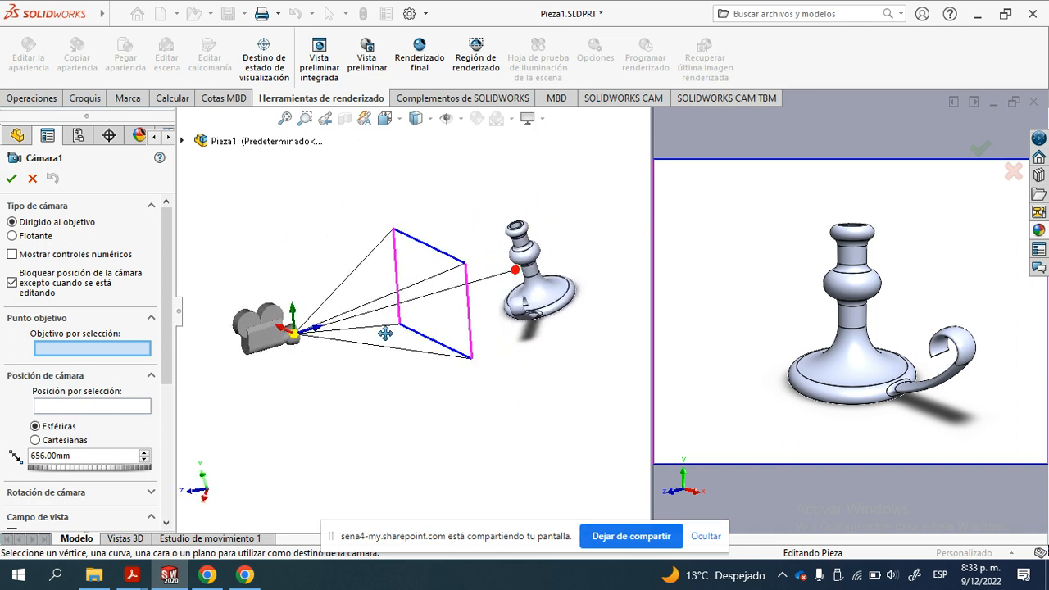
middle_click_drag(386, 333, 352, 336, "ctrl")
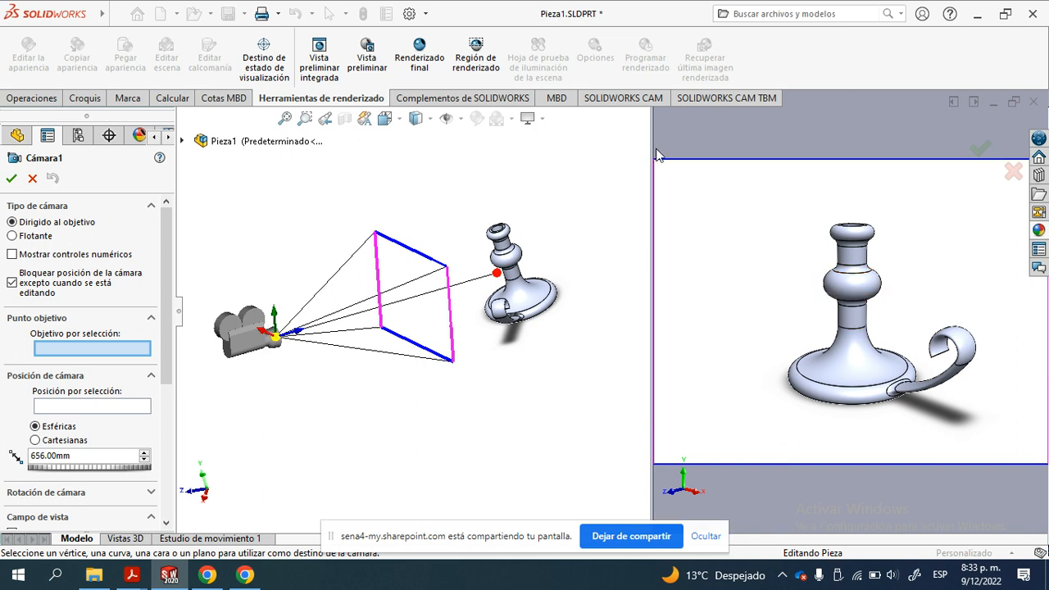
left_click_drag(652, 143, 606, 145)
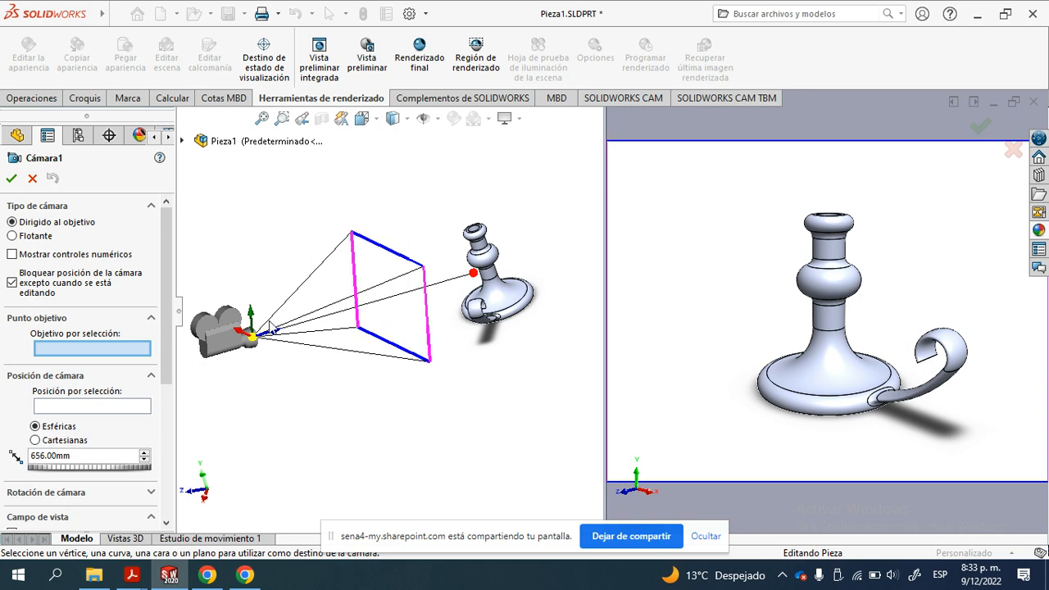
left_click_drag(285, 336, 371, 309)
left_click_drag(364, 306, 352, 365)
mouse_move(475, 277)
left_mouse_down()
mouse_move(496, 296)
mouse_move(492, 287)
mouse_move(470, 302)
mouse_move(482, 276)
left_mouse_up()
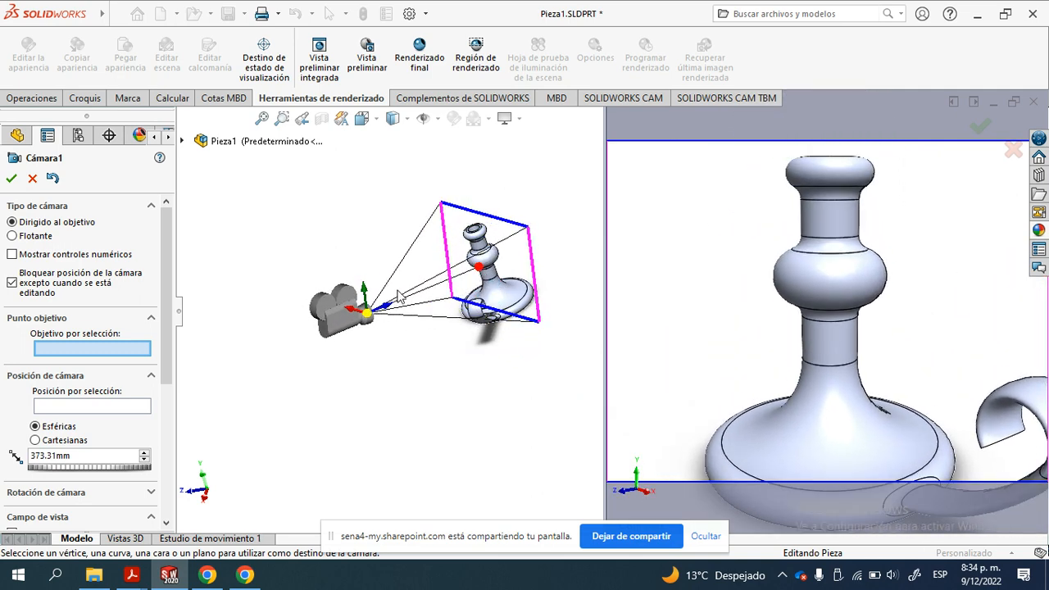
- Widen the camera's field of view and adjust camera and target to about 419 mm apart, framing the whole candle holder
left_click_drag(443, 209, 428, 246)
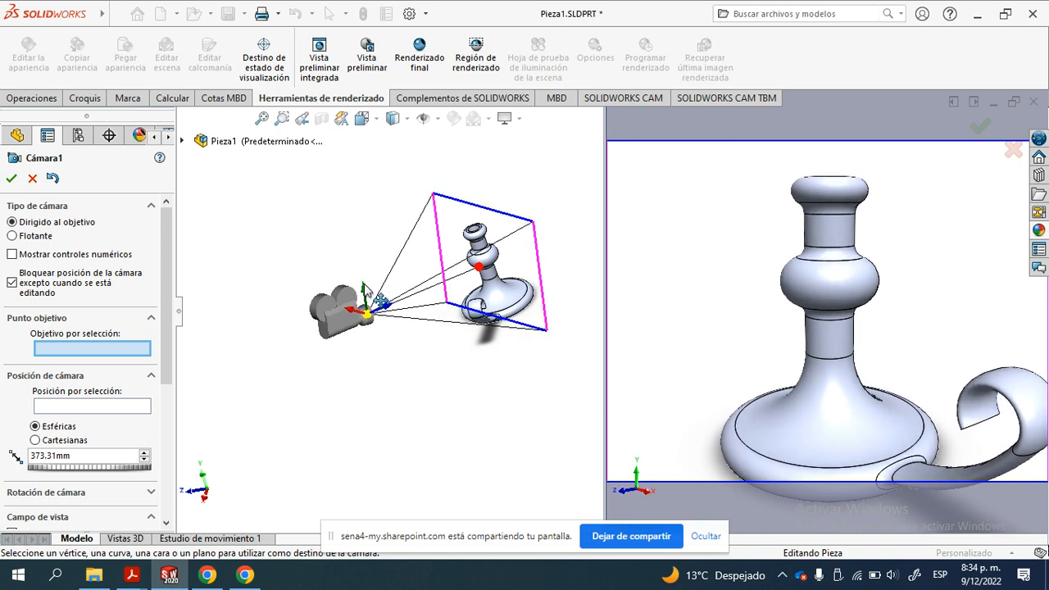
left_click_drag(366, 293, 382, 339)
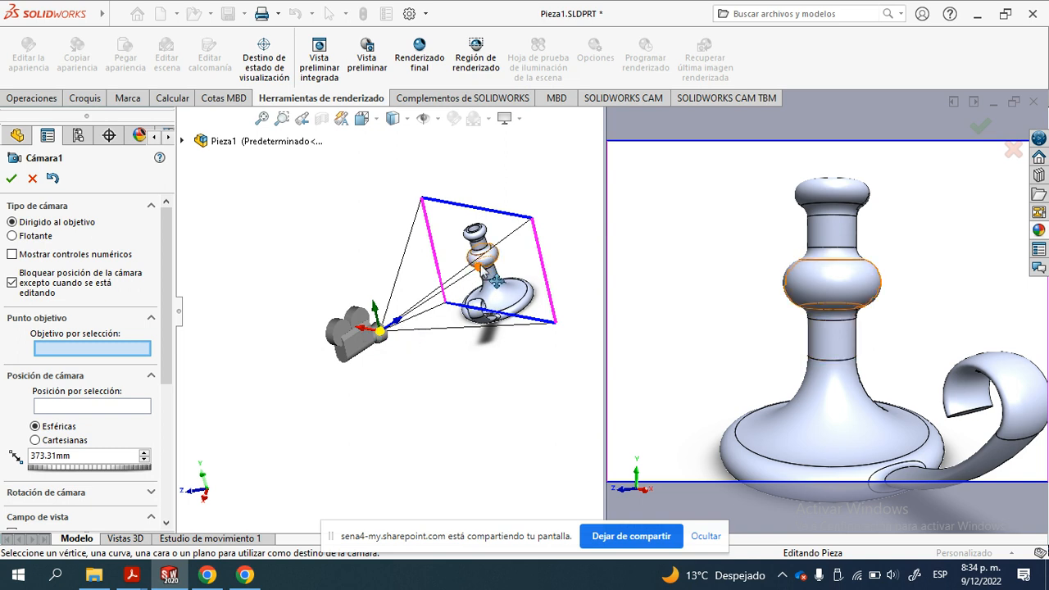
mouse_move(495, 282)
left_mouse_down()
mouse_move(514, 287)
mouse_move(495, 273)
left_mouse_up()
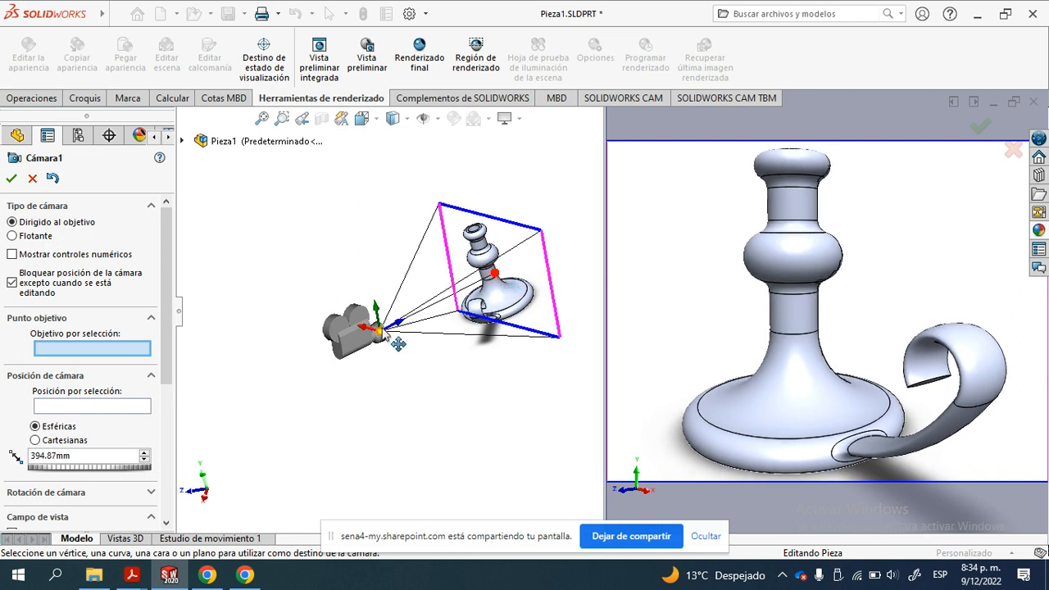
left_click_drag(397, 323, 389, 328)
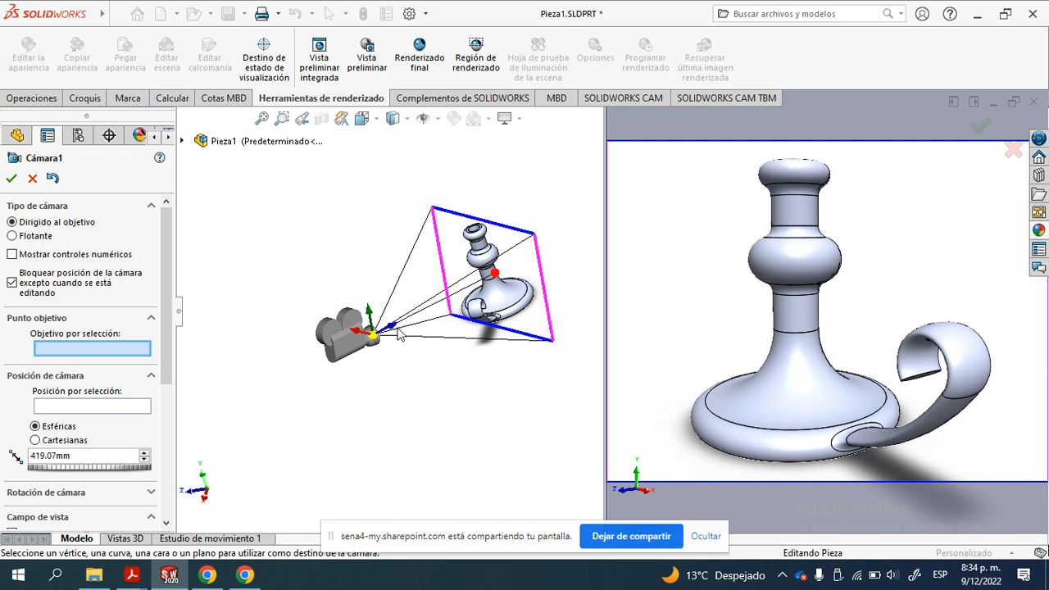
left_click_drag(369, 337, 355, 331)
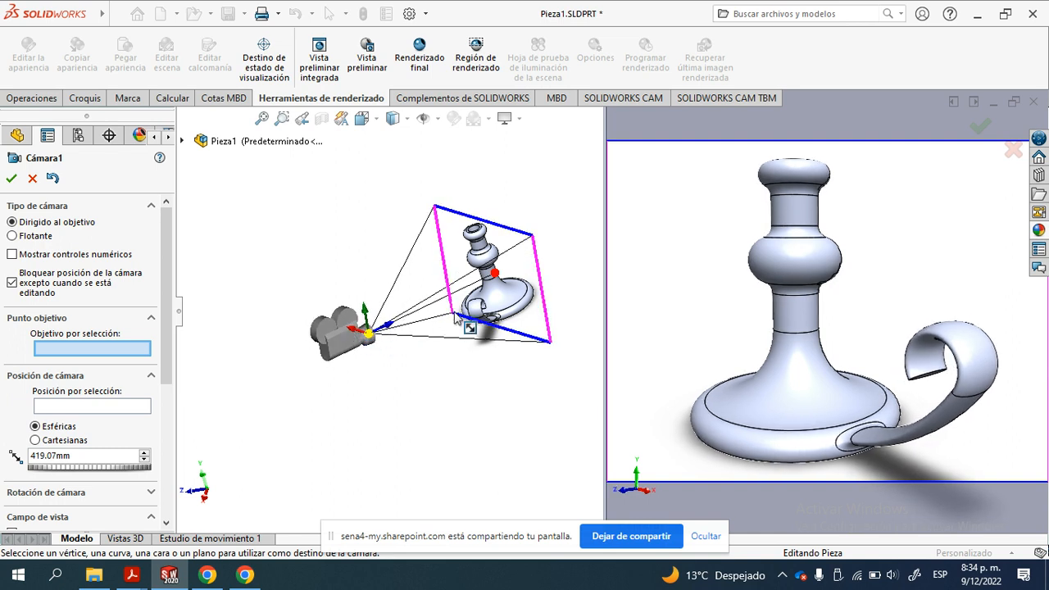